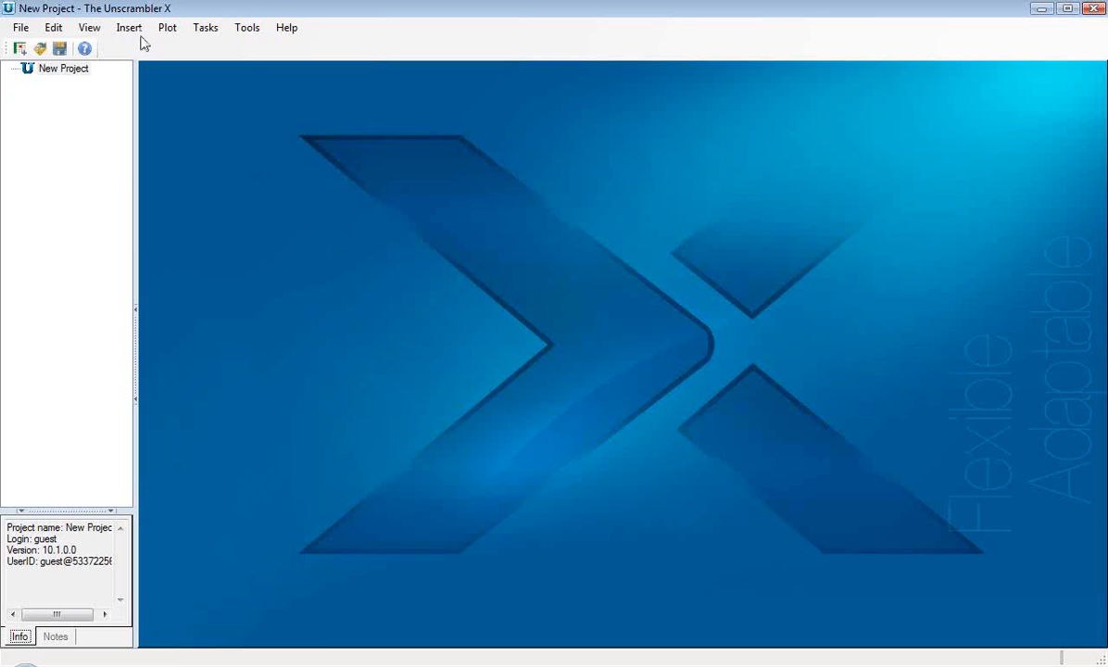
Create a new experimental design named test1 with the goal Screening with interaction and the description "test doe live".
click(130, 30)
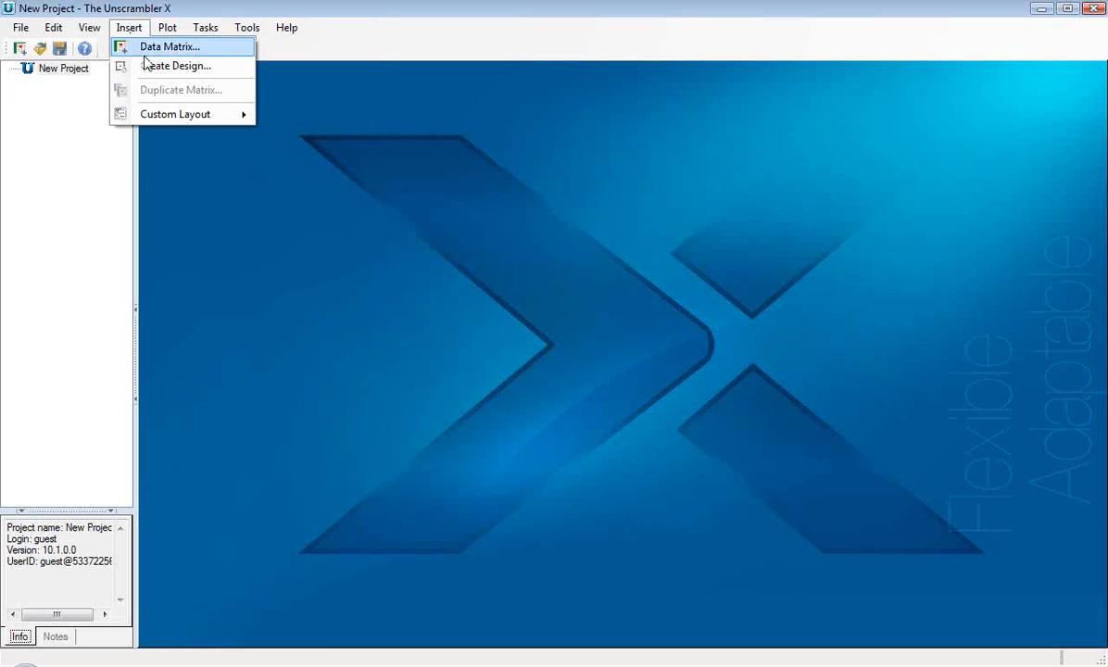
click(150, 67)
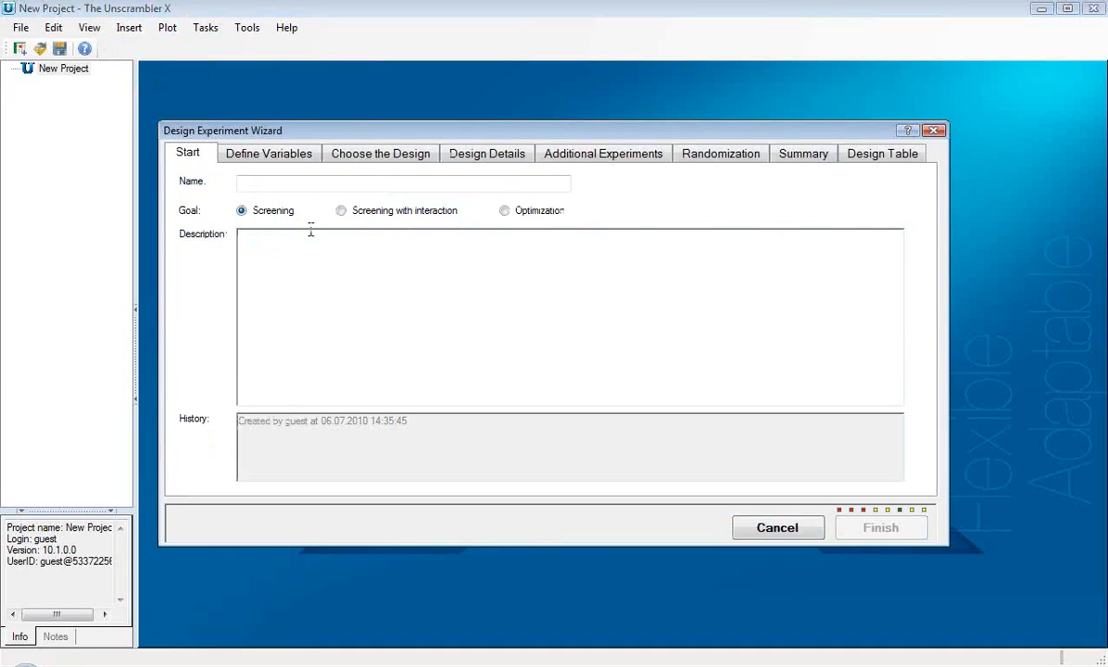
click(297, 184)
text(a)
text(est1)
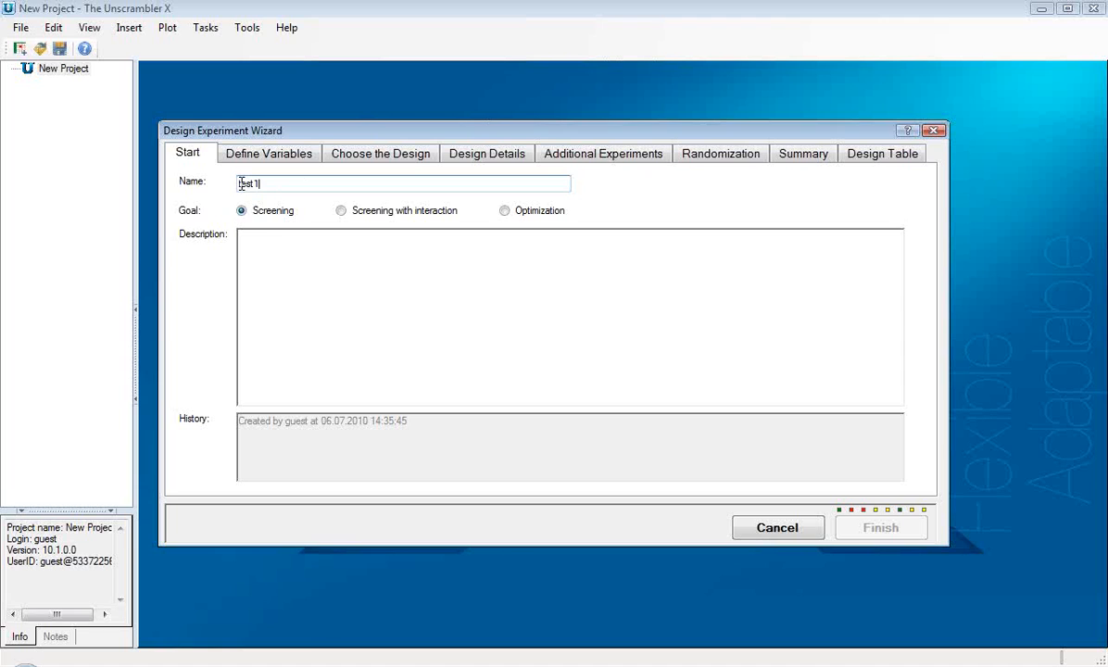
click(340, 211)
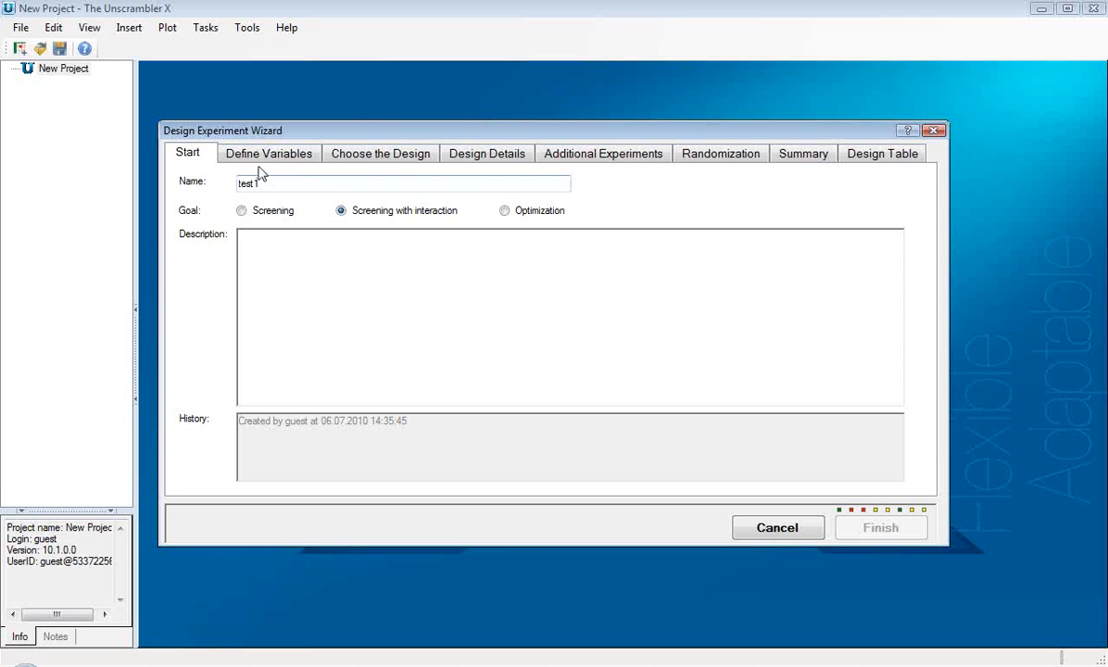
click(252, 239)
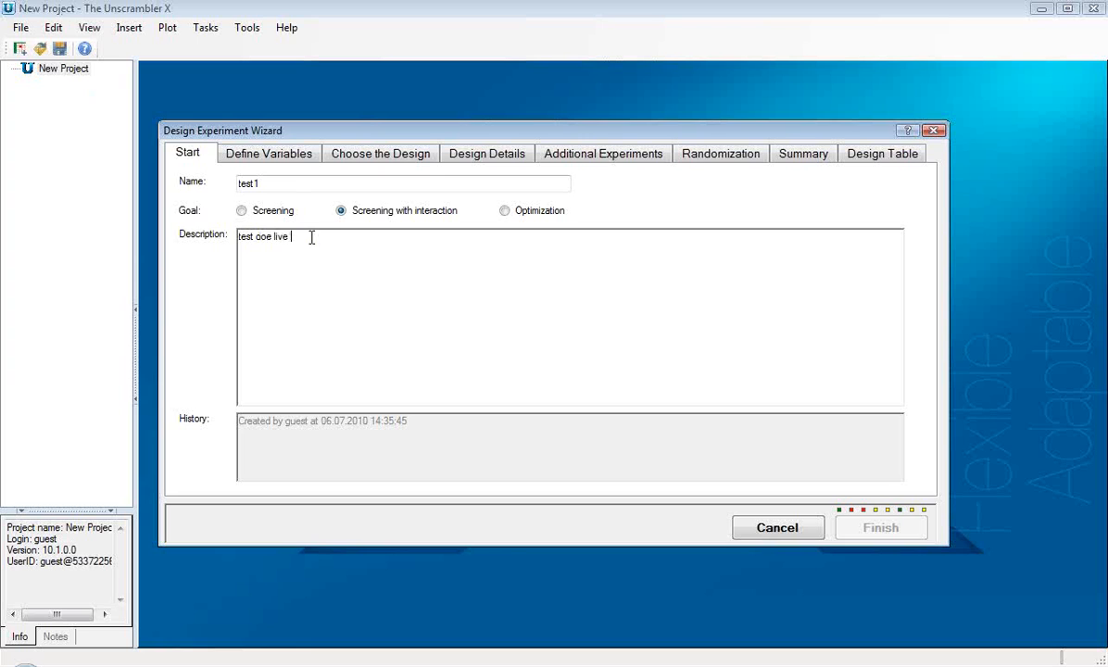
Define a continuous design variable named concentration with levels 100 and 800.
click(271, 155)
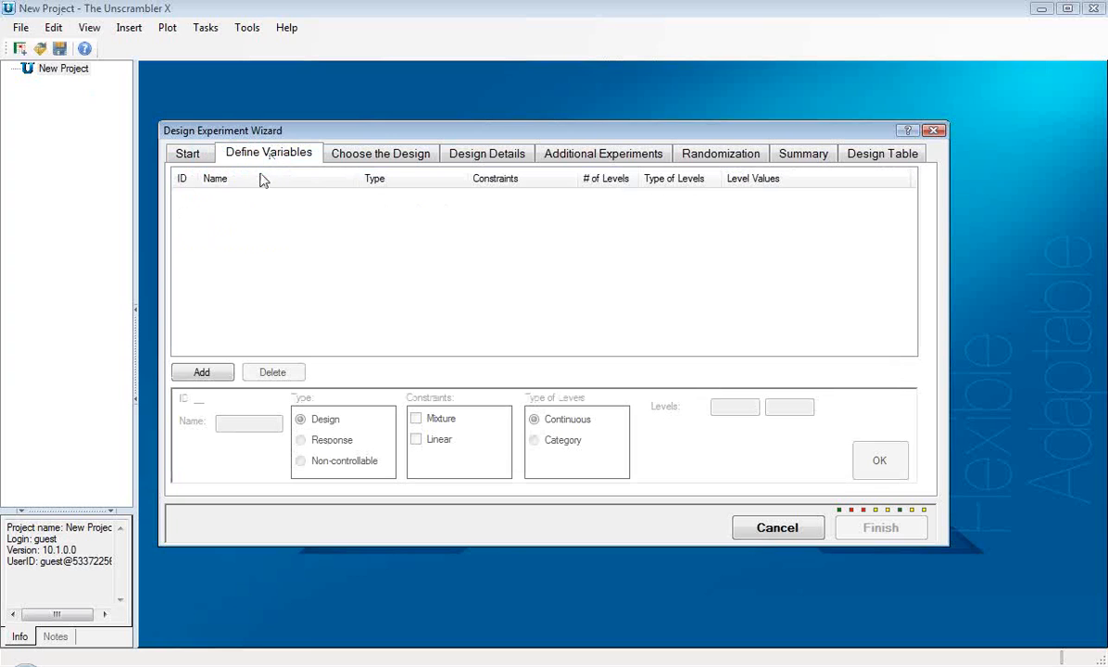
click(209, 372)
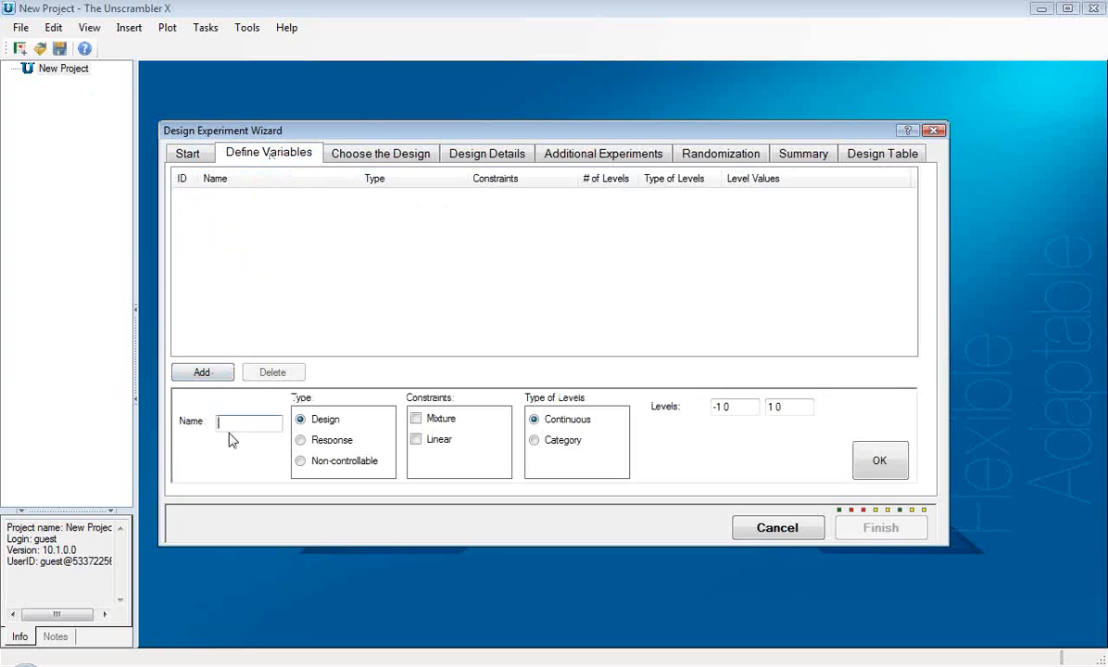
text(cc)
drag(739, 406, 703, 415)
text(100)
drag(775, 413, 737, 406)
text(800)
click(897, 458)
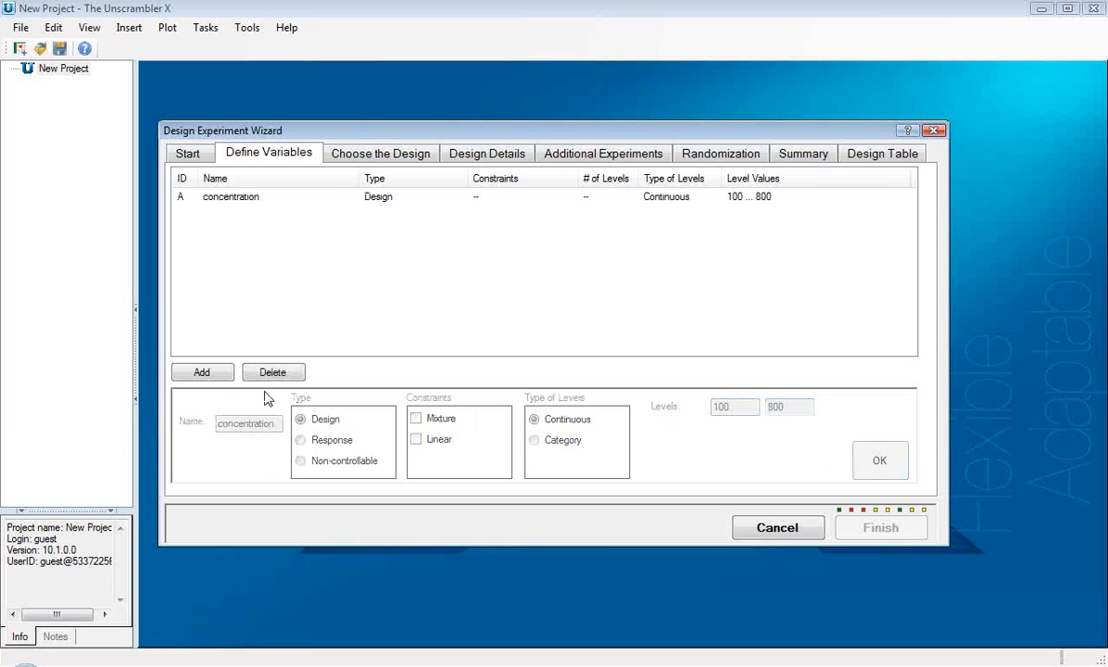
Add a continuous design variable named ratio with levels 0.4 and 0.6.
click(209, 373)
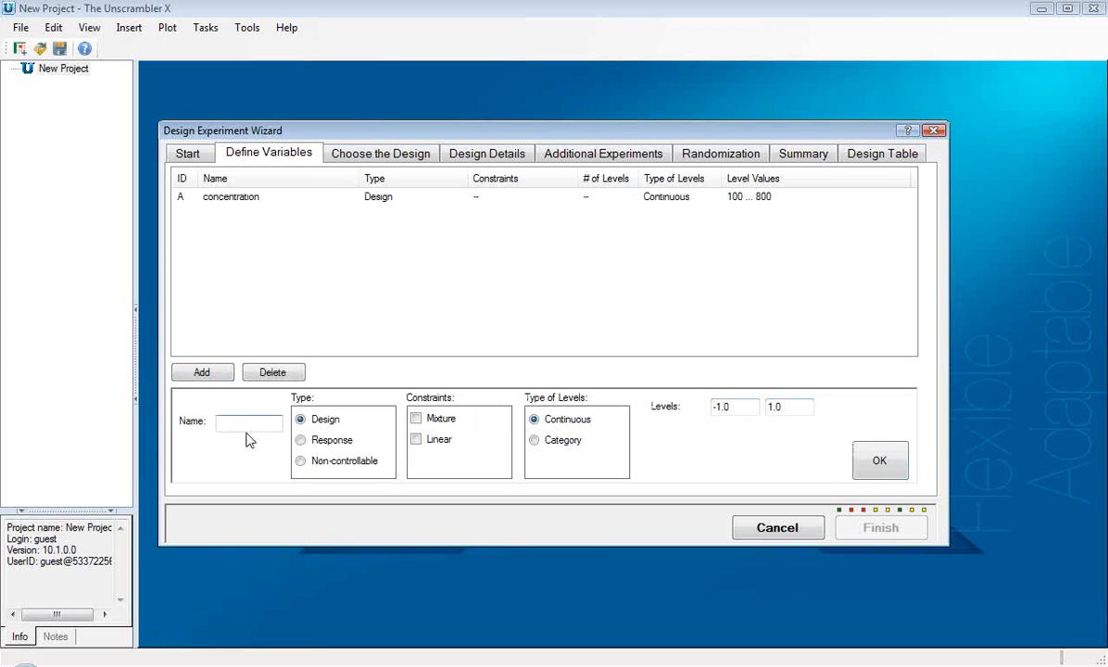
text(ratio)
drag(728, 408, 686, 414)
text(0.4)
drag(787, 408, 712, 409)
text(0.6)
click(891, 462)
Add a continuous design variable named time with levels 20 and 80.
click(217, 373)
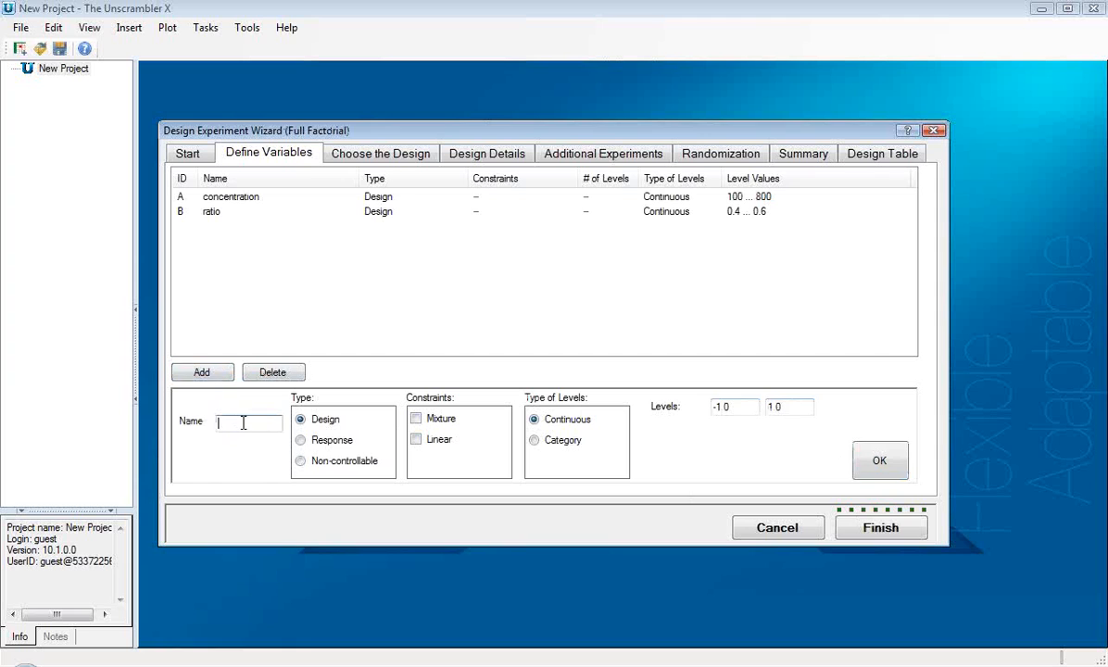
click(243, 423)
text(time)
drag(732, 409, 679, 408)
text(20)
drag(791, 407, 740, 414)
text(80)
click(879, 461)
Add a continuous design variable named Temperature with levels 80 and 100.
click(204, 372)
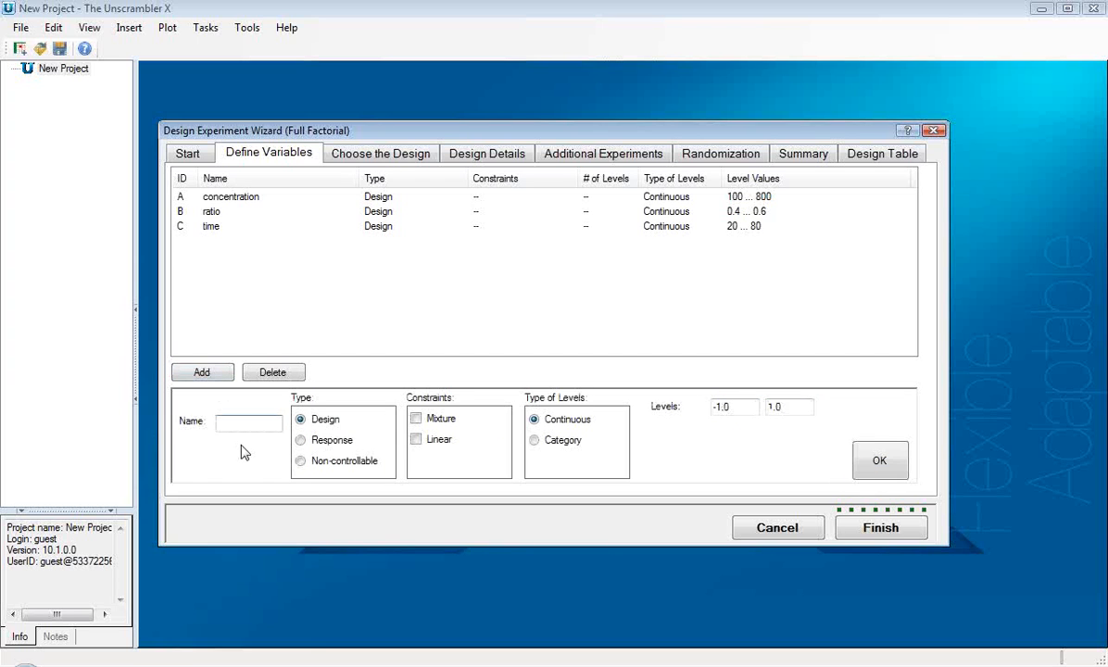
text(Temperature)
drag(727, 405, 686, 403)
text(80)
drag(797, 411, 680, 403)
text(100)
click(875, 460)
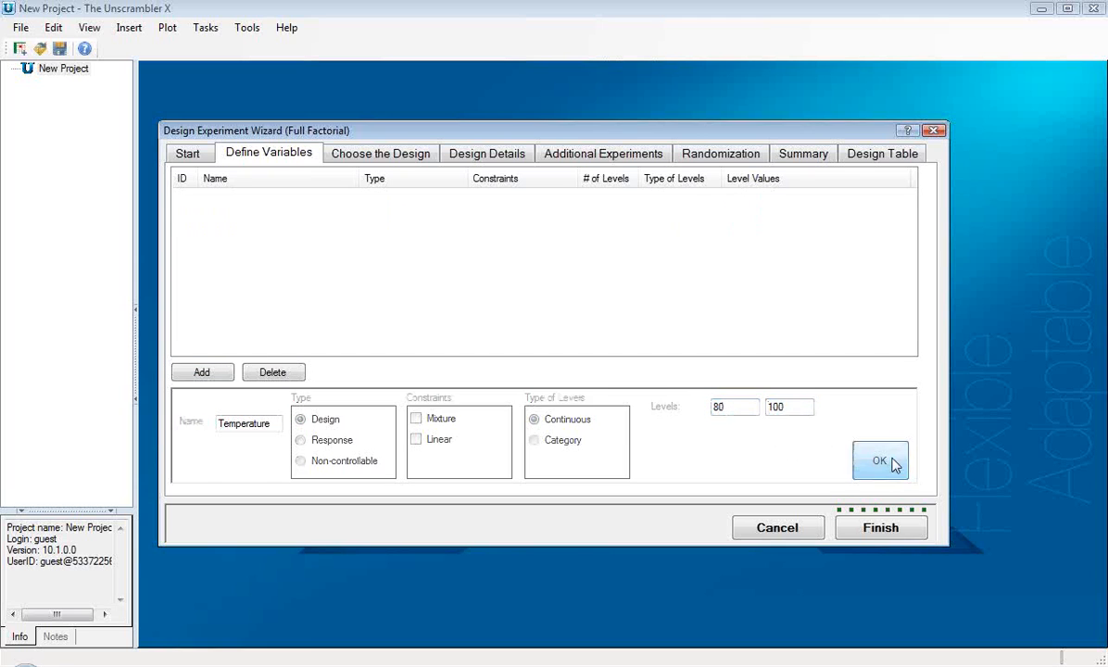
Add a response variable named Viscosity.
click(201, 371)
click(300, 440)
click(244, 423)
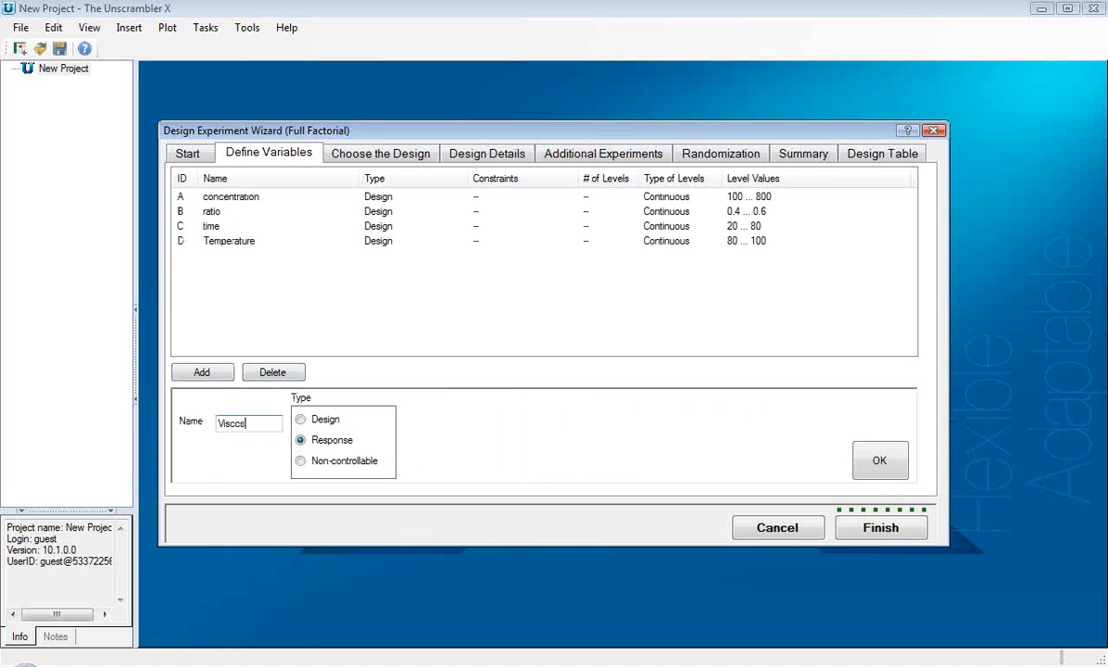
text(Viscosity)
click(879, 460)
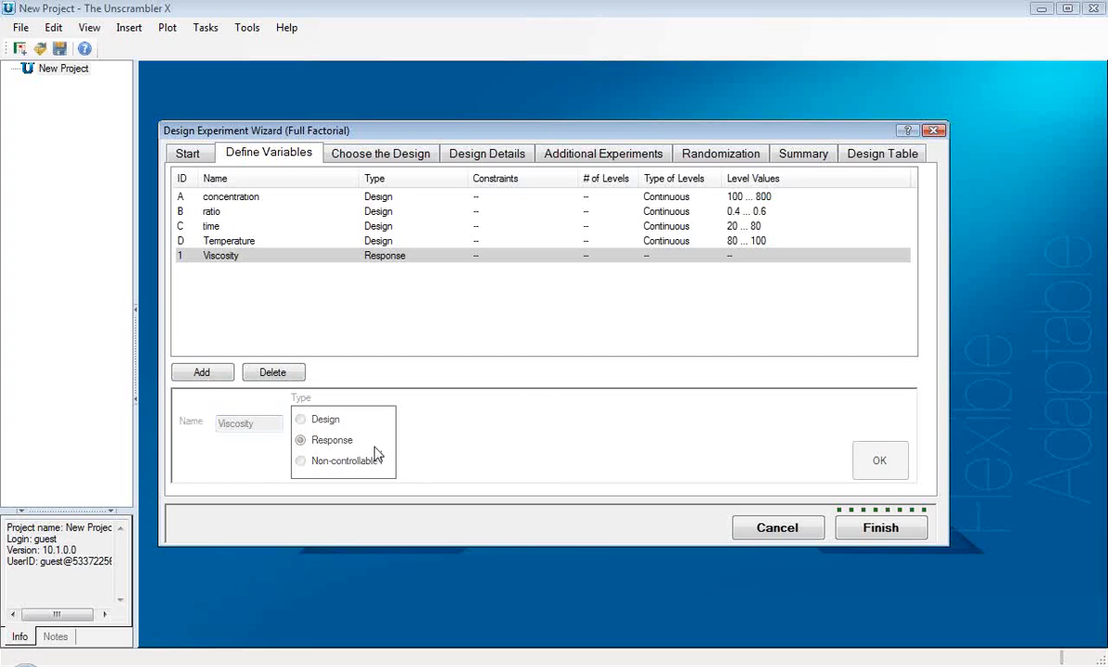
Add a design variable named Viscosity2 with the default levels, and a response variable also named Viscosity2.
click(199, 374)
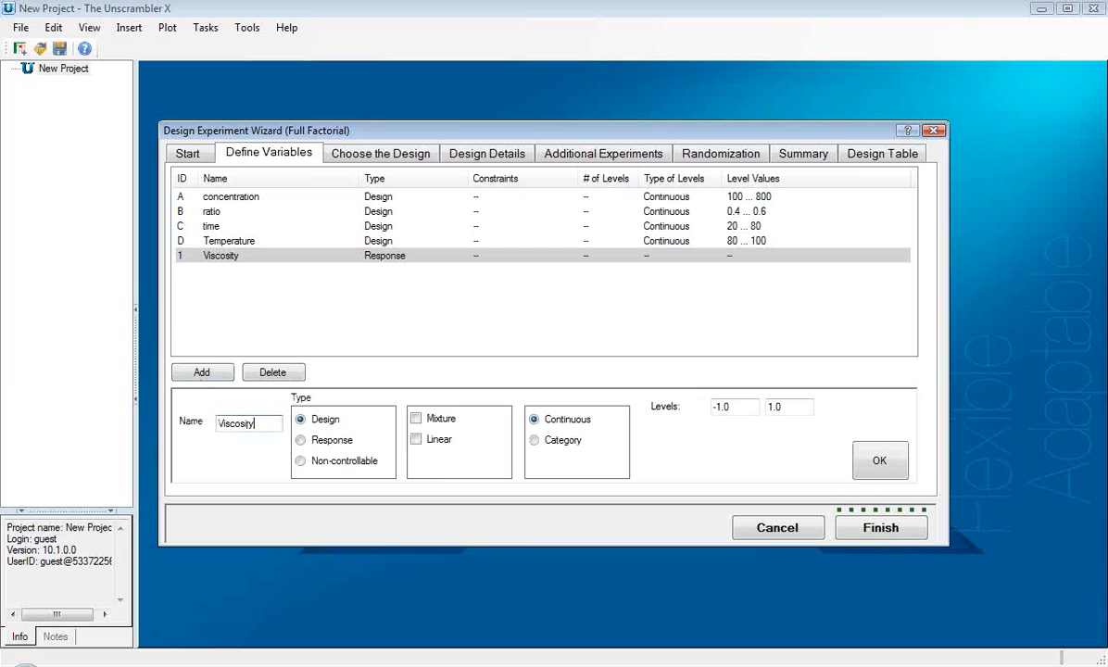
click(879, 463)
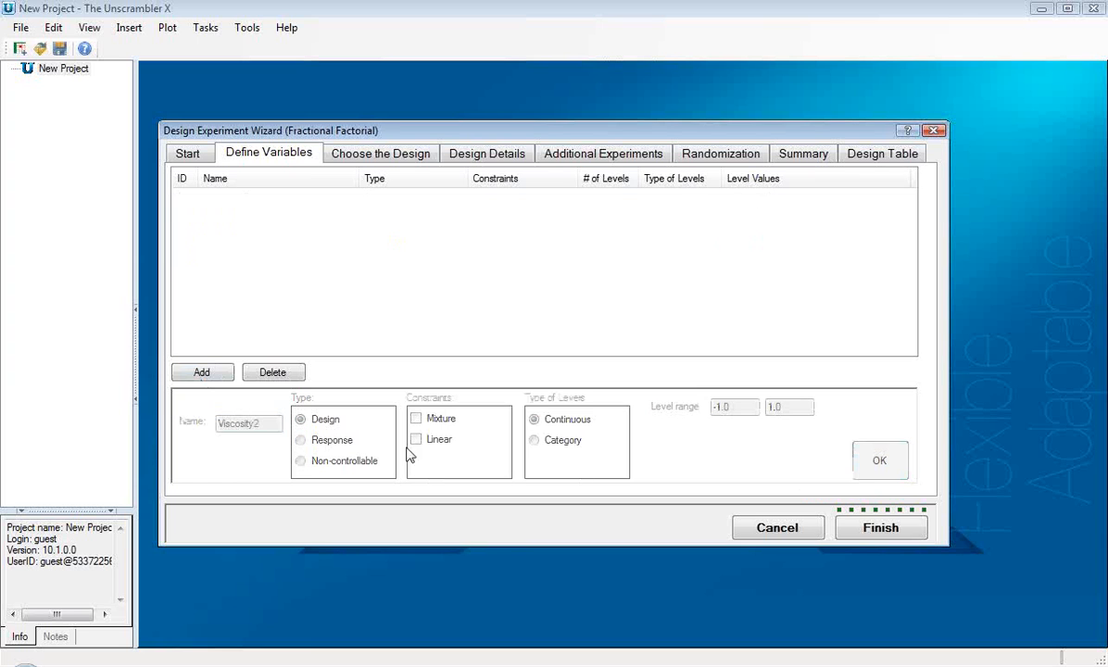
click(196, 374)
click(215, 252)
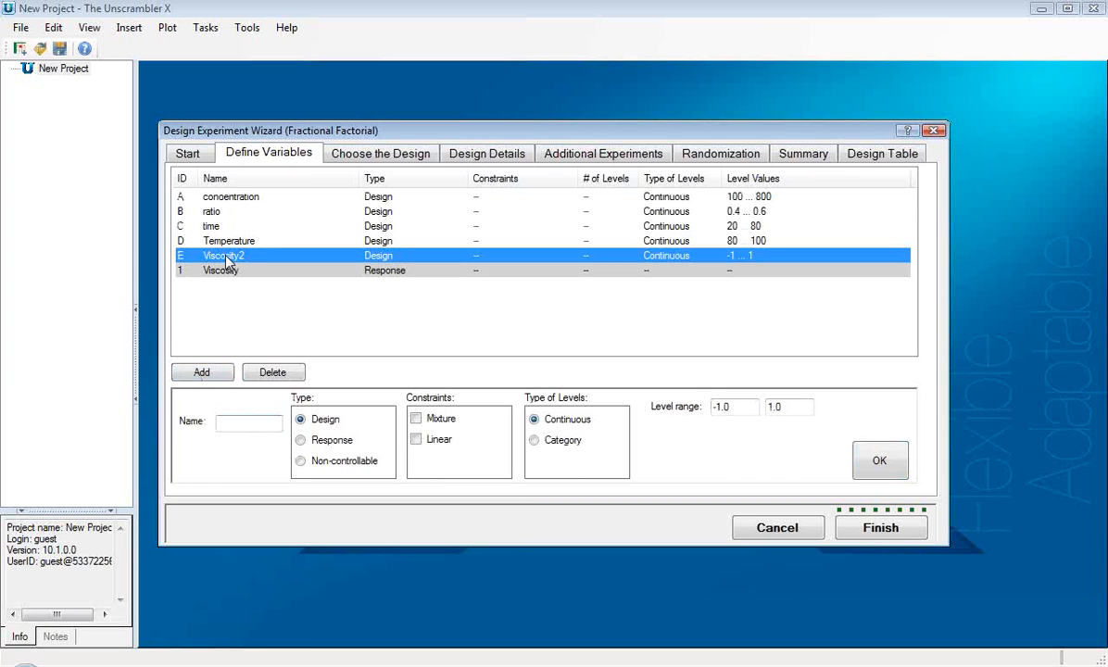
click(299, 440)
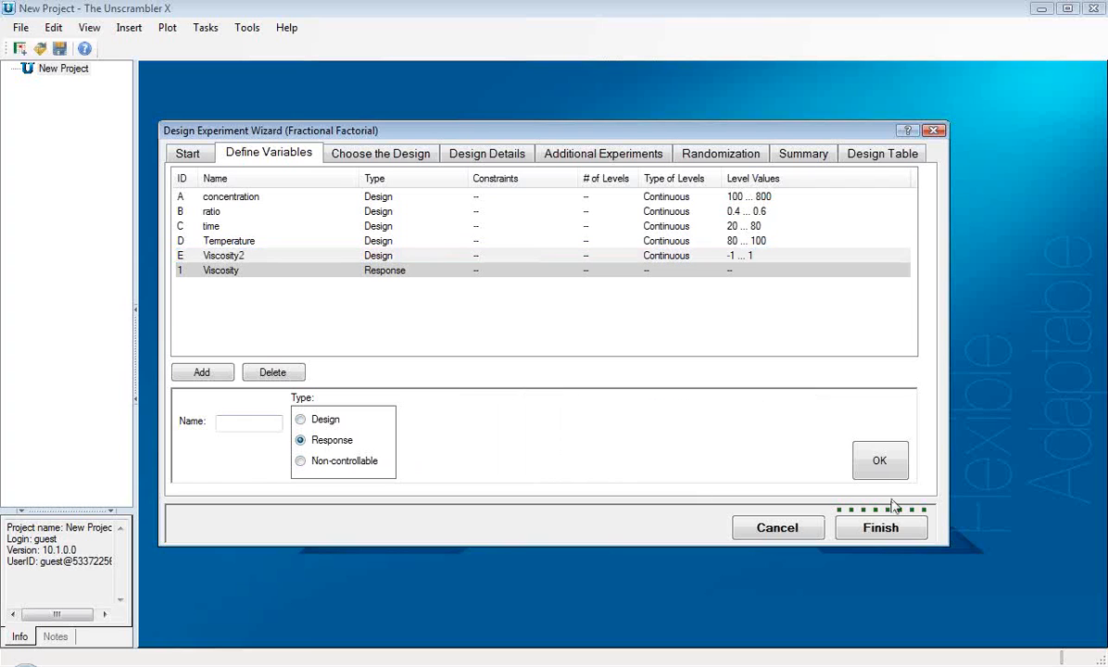
click(887, 463)
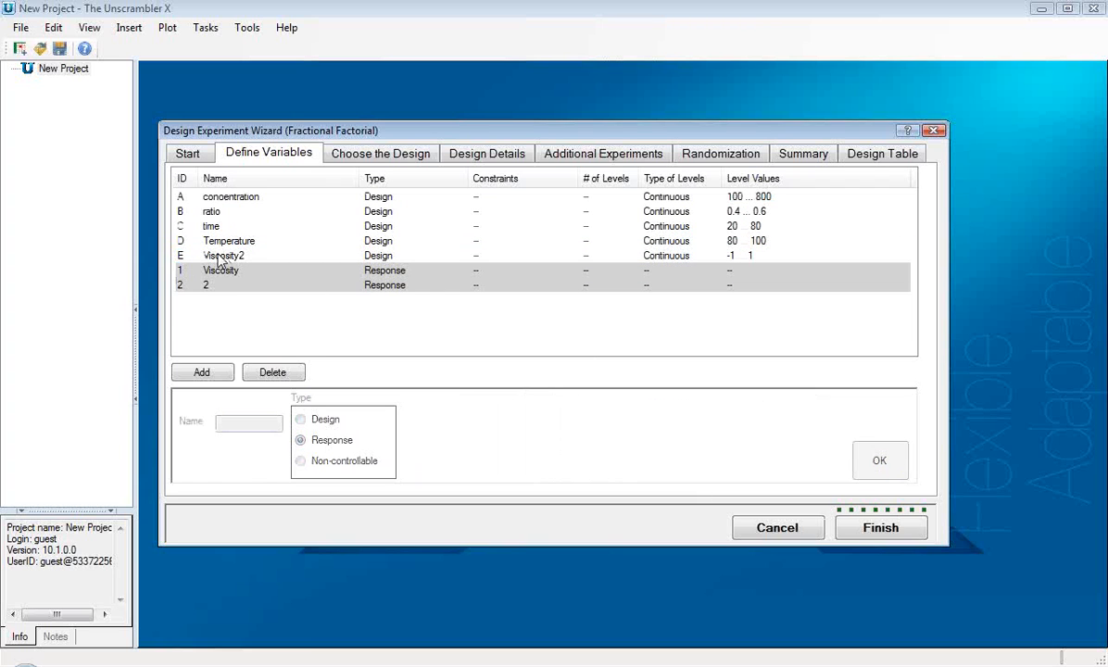
click(215, 286)
click(221, 424)
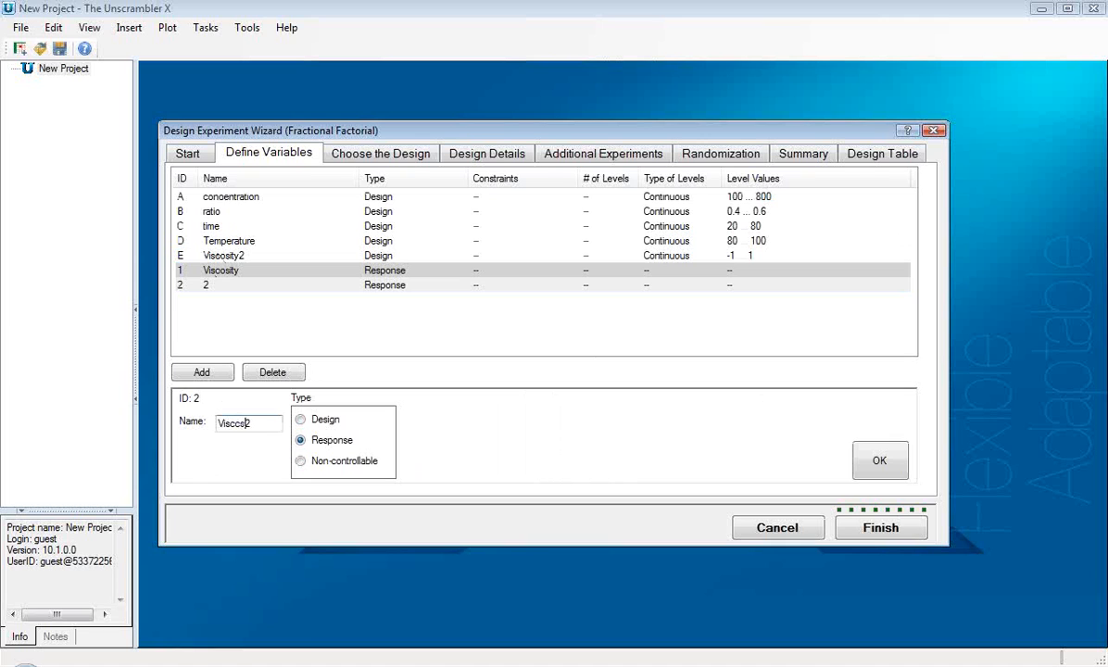
click(879, 460)
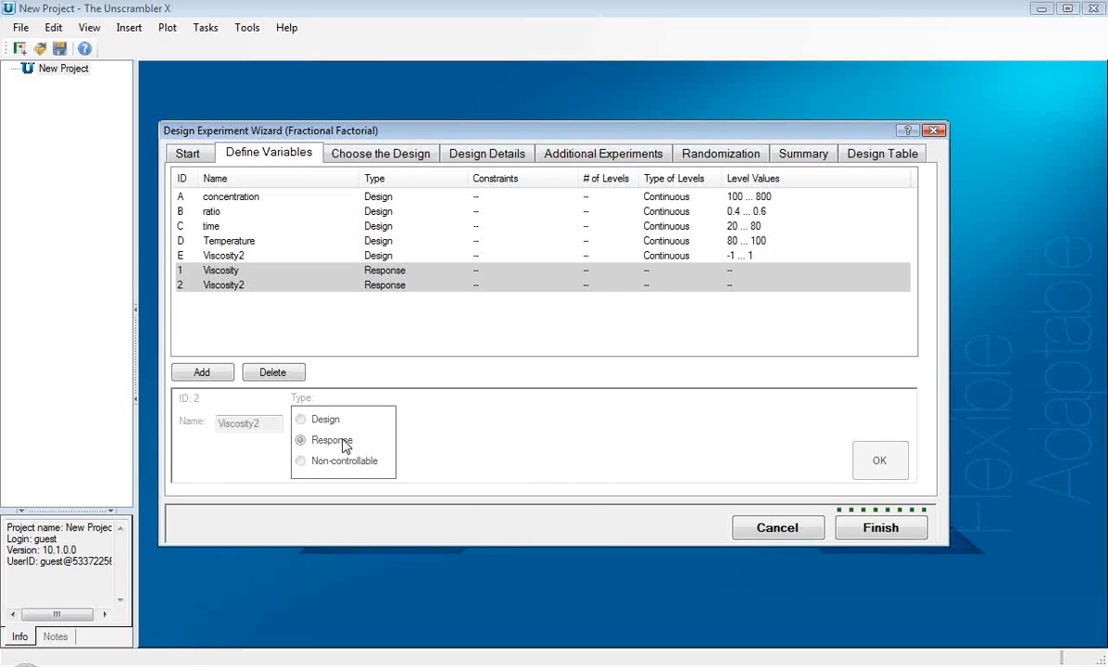
Change the design variable Viscosity2 into a response variable and rename it Viscosity3.
click(226, 254)
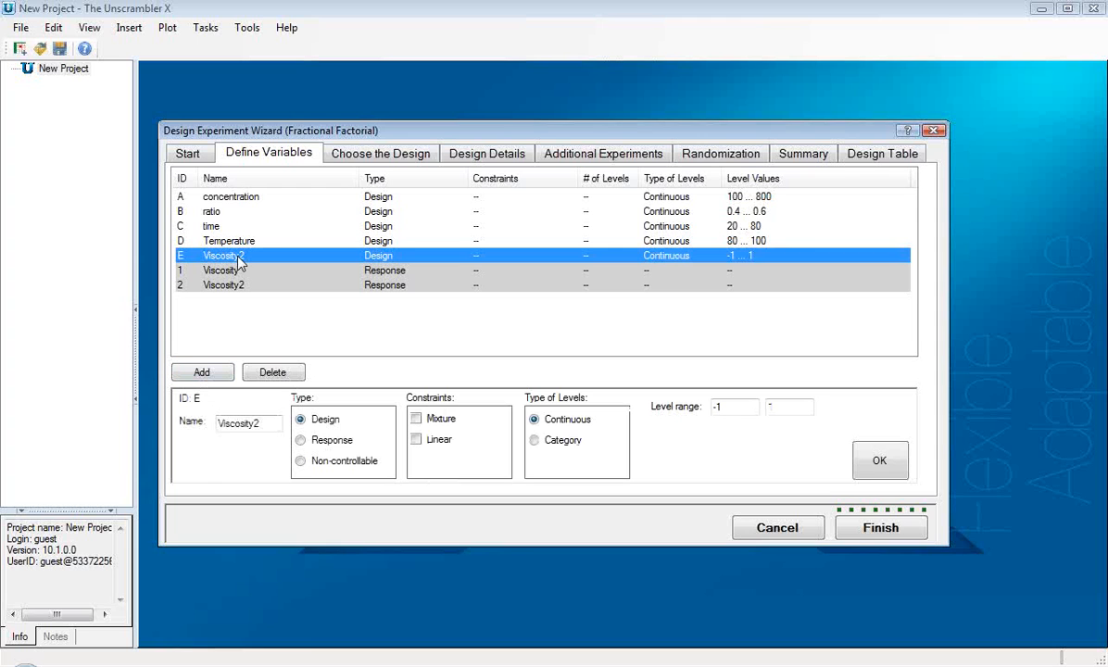
click(300, 440)
click(879, 460)
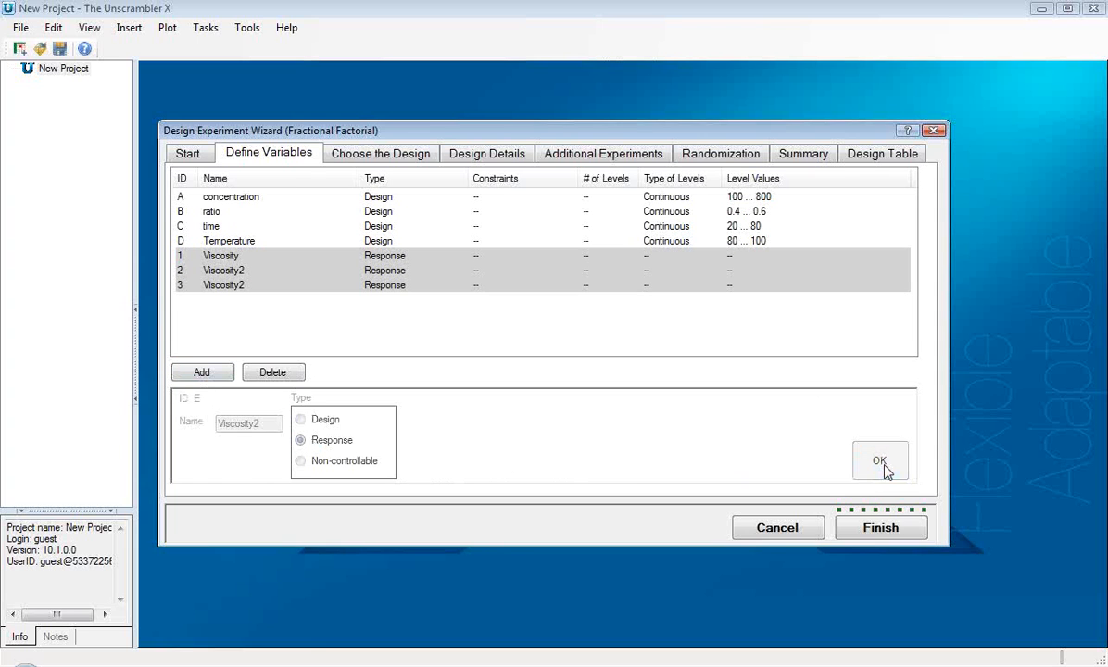
click(222, 285)
click(258, 423)
text(3)
click(875, 472)
Choose the full factorial design for extensive analysis of few design variables and switch the design list to Expert terminology.
click(389, 161)
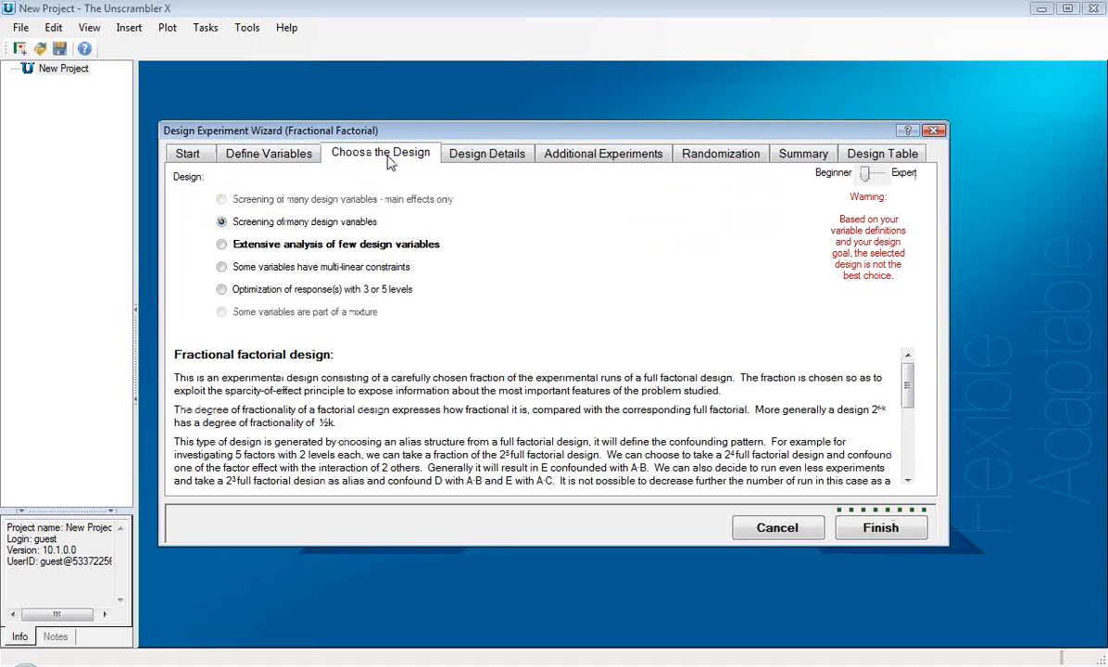
click(221, 244)
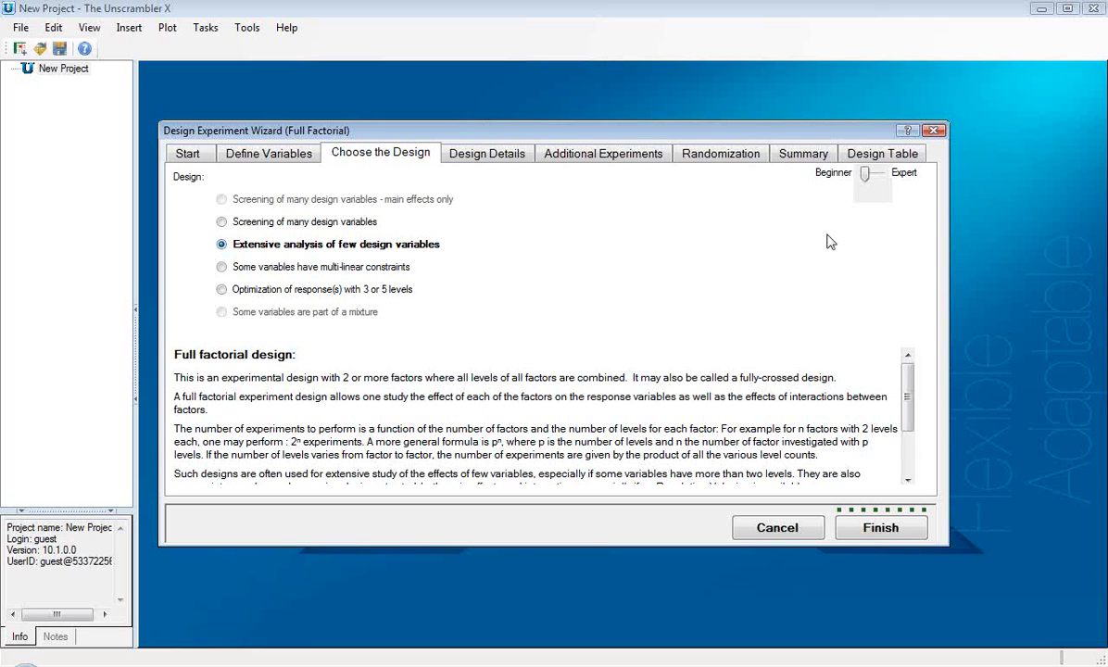
drag(867, 179, 882, 178)
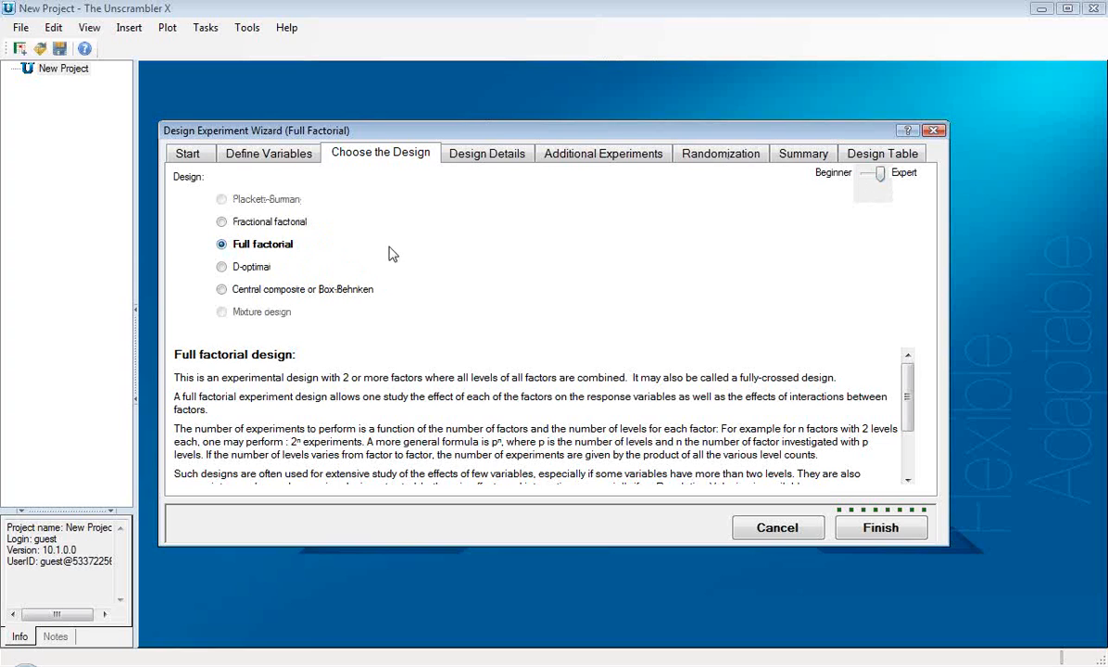
Set the design resolution to fractional factorial IV and show variable names in the confounding pattern.
click(512, 166)
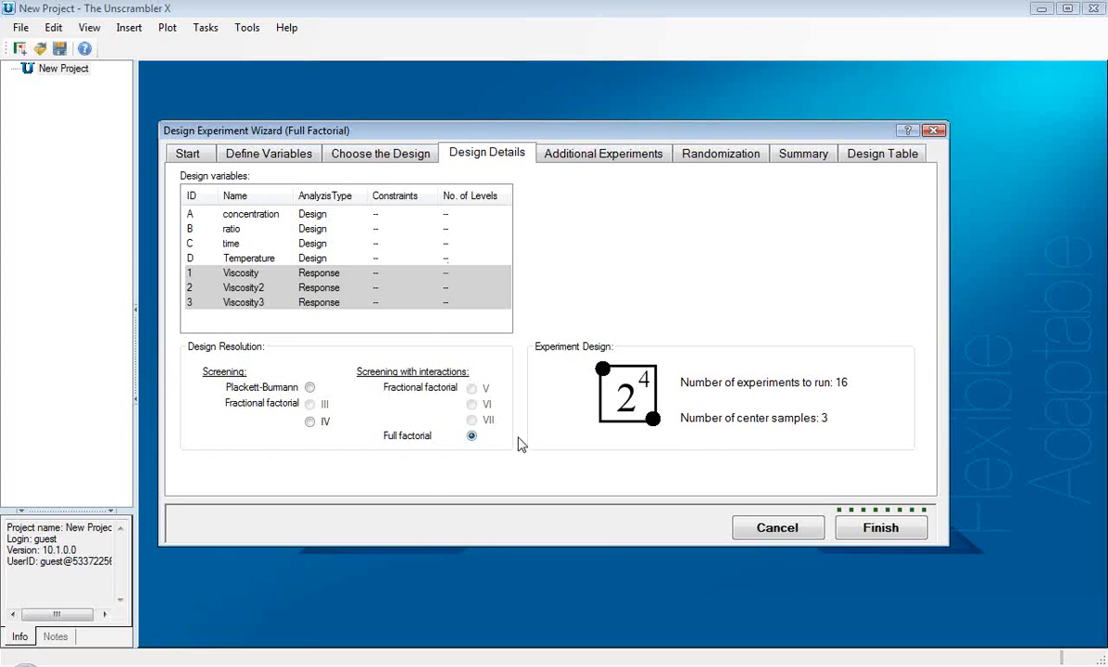
key(Up)
click(311, 422)
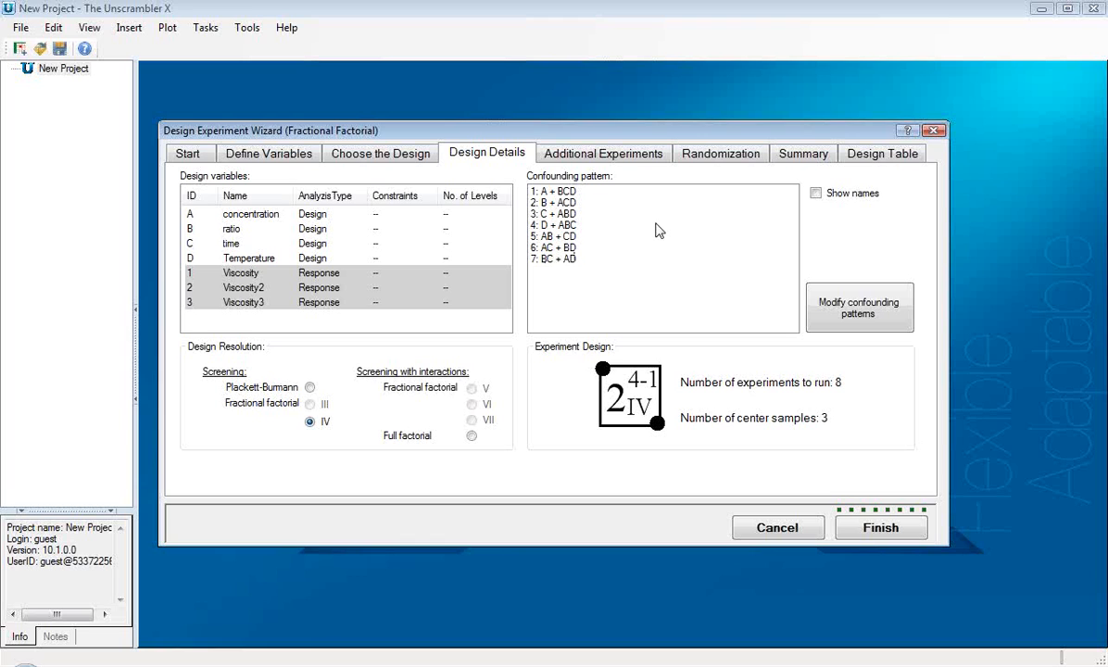
click(815, 193)
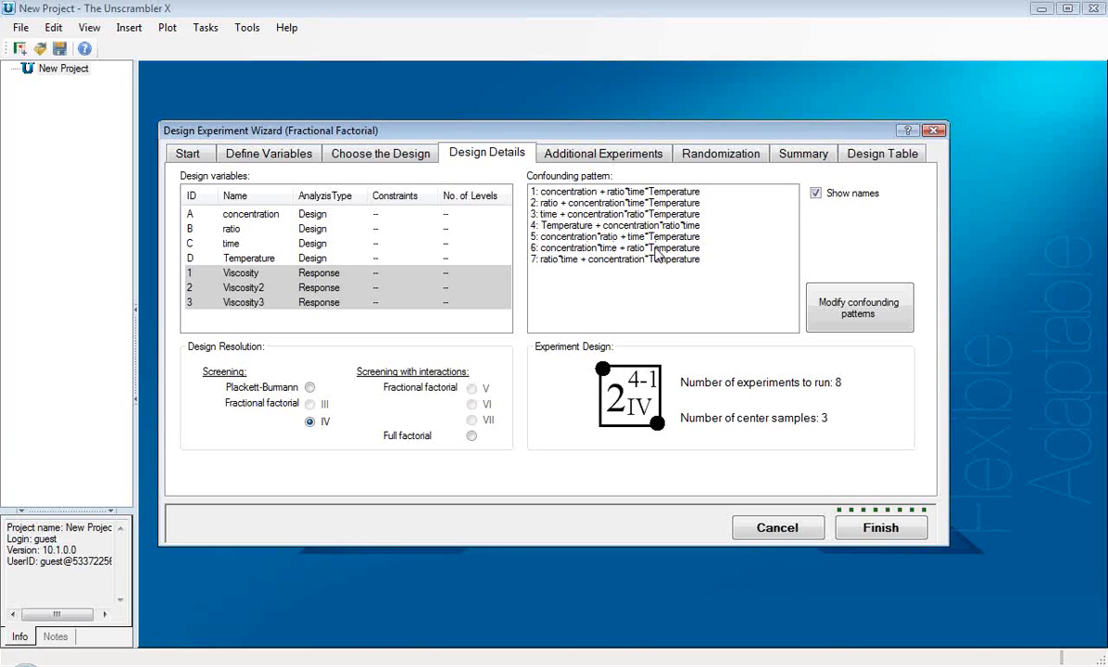
Check the additional experiments and re-randomize the order of the experiments twice.
click(613, 159)
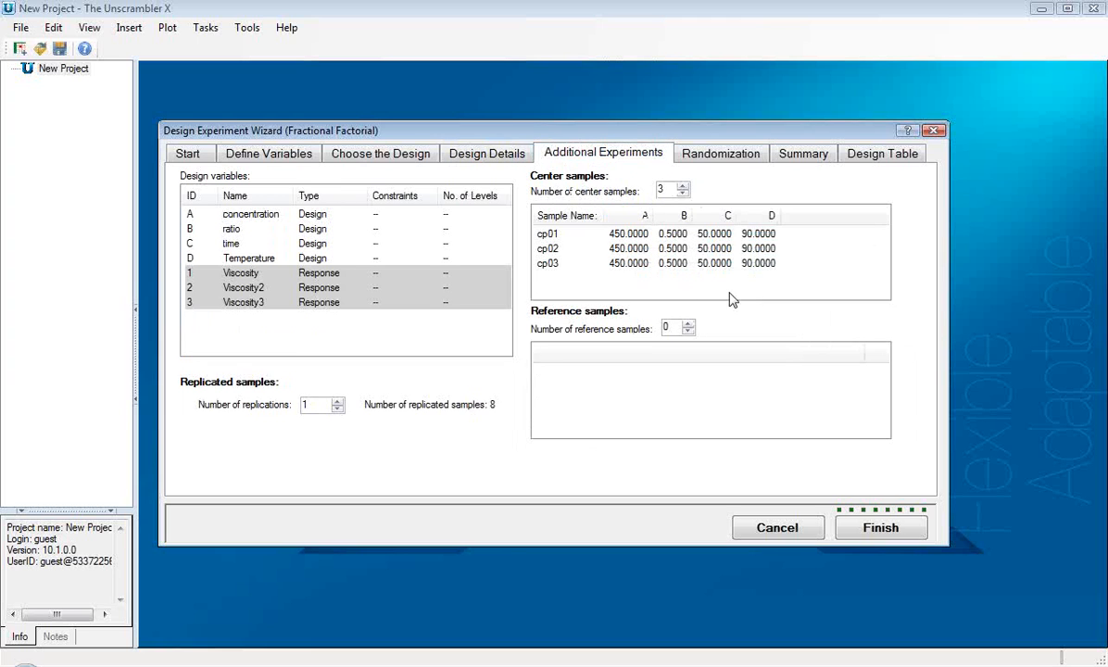
click(728, 164)
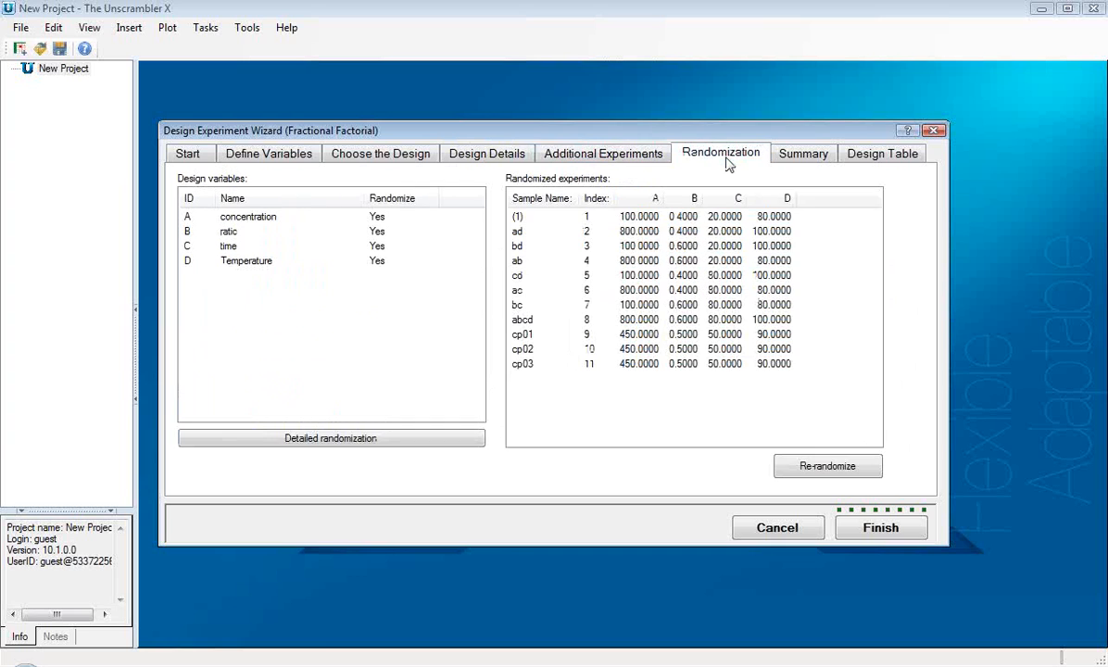
click(823, 470)
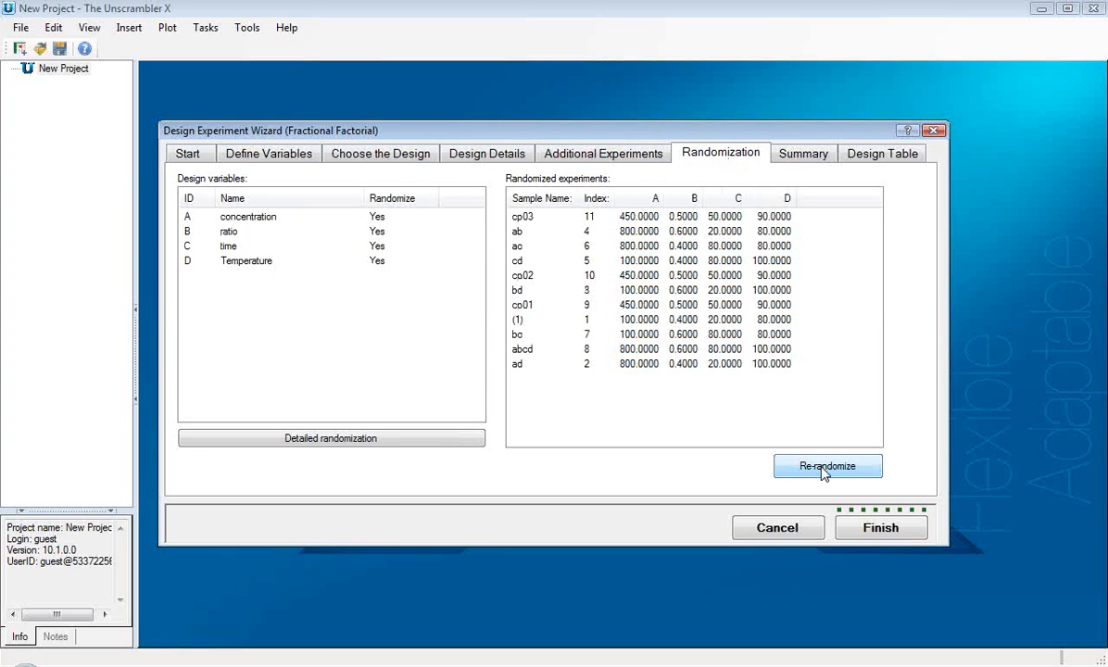
click(824, 470)
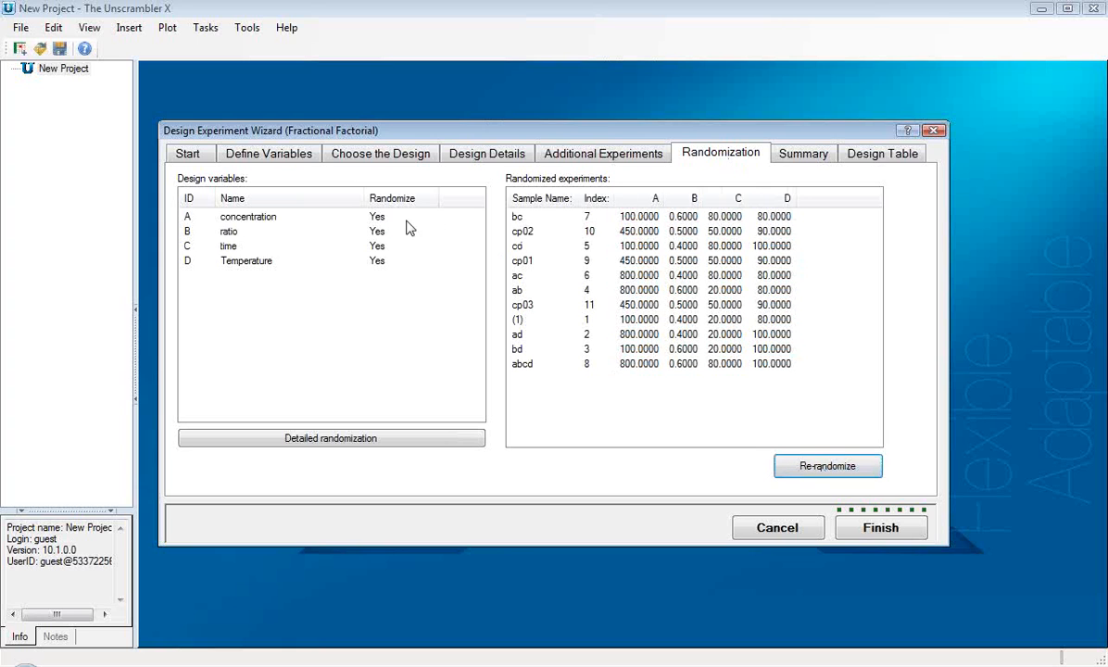
Exclude Temperature and the center samples from randomization in the detailed settings, and re-randomize the experiments twice.
click(365, 213)
click(371, 263)
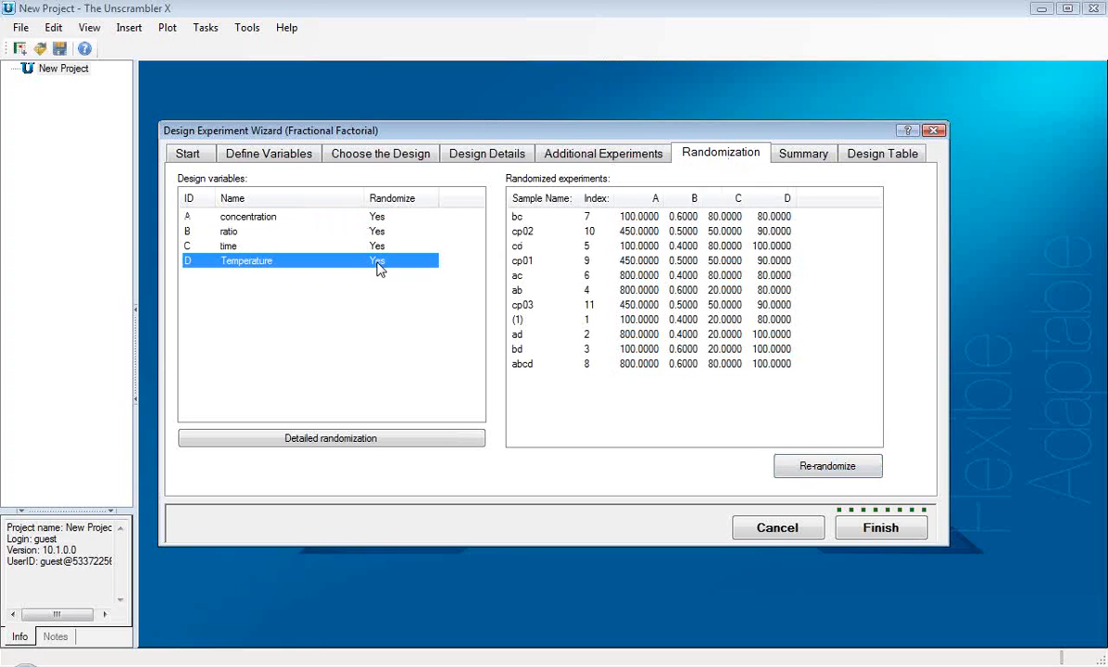
click(339, 438)
click(208, 245)
click(118, 308)
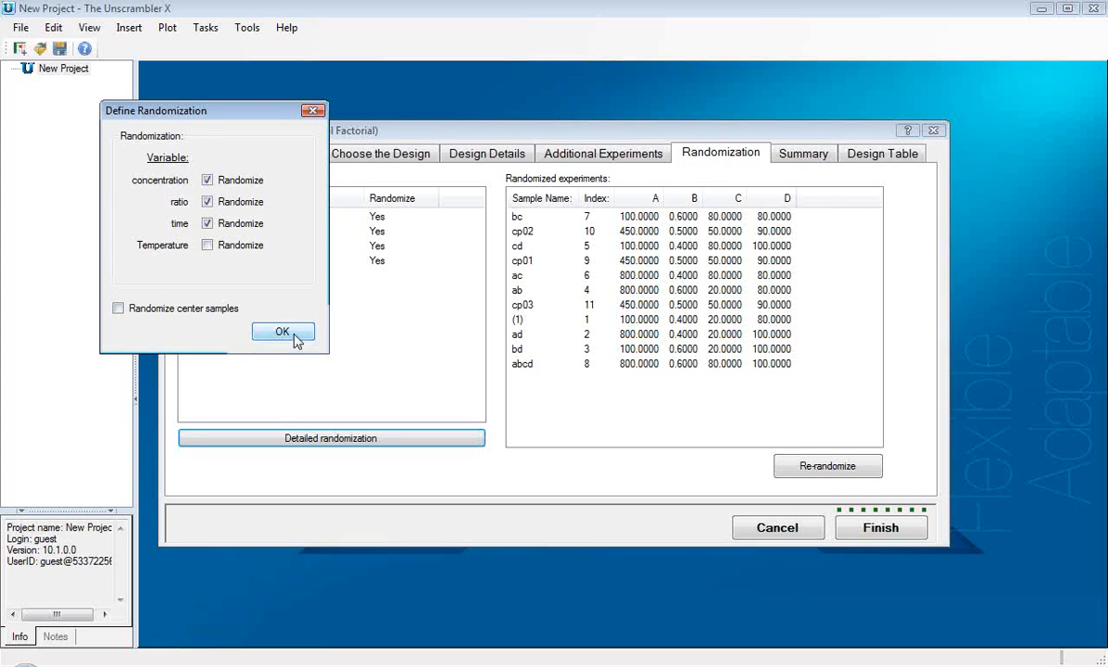
click(282, 331)
click(823, 475)
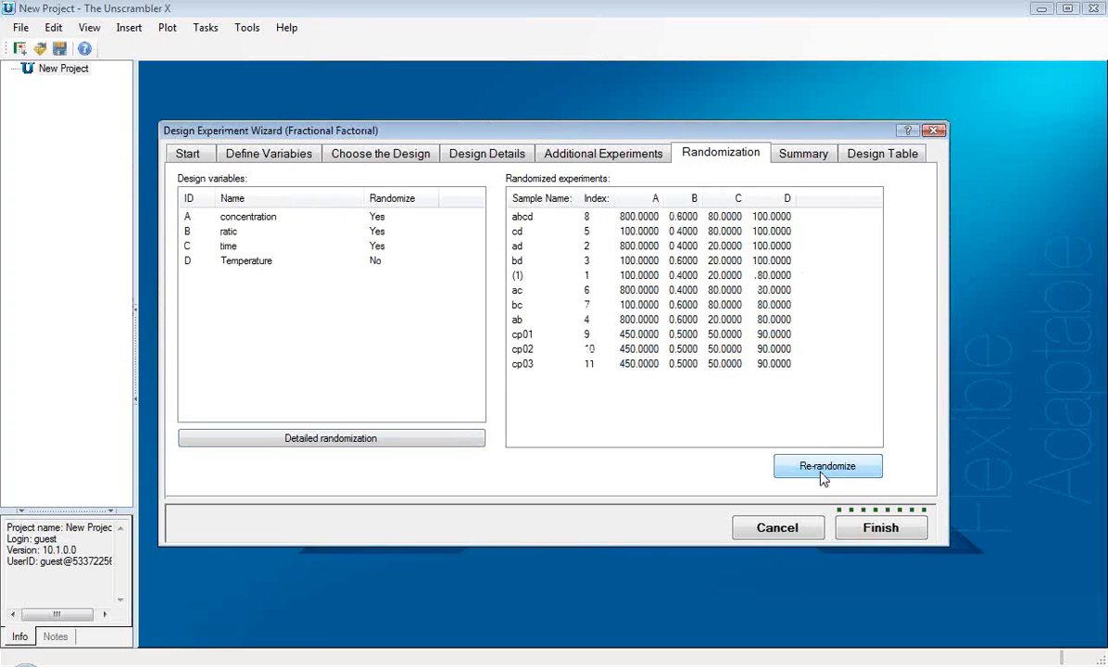
click(824, 475)
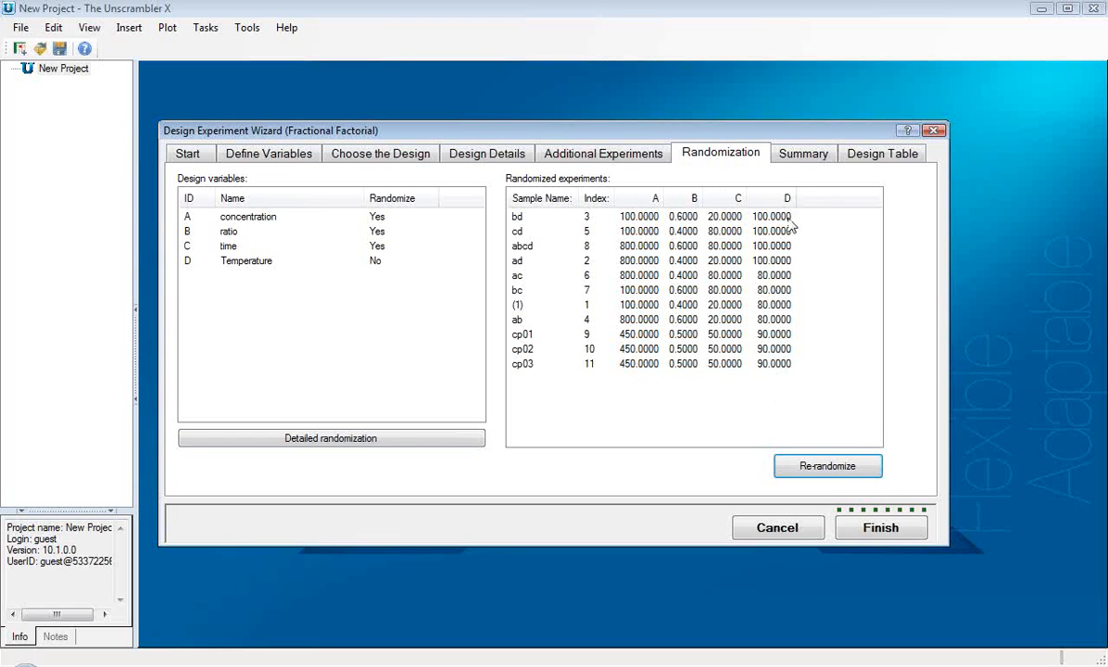
Set the delta to 0.3 for Viscosity2 and 0.4 for Viscosity3 in the design summary, and recalculate the power.
click(802, 155)
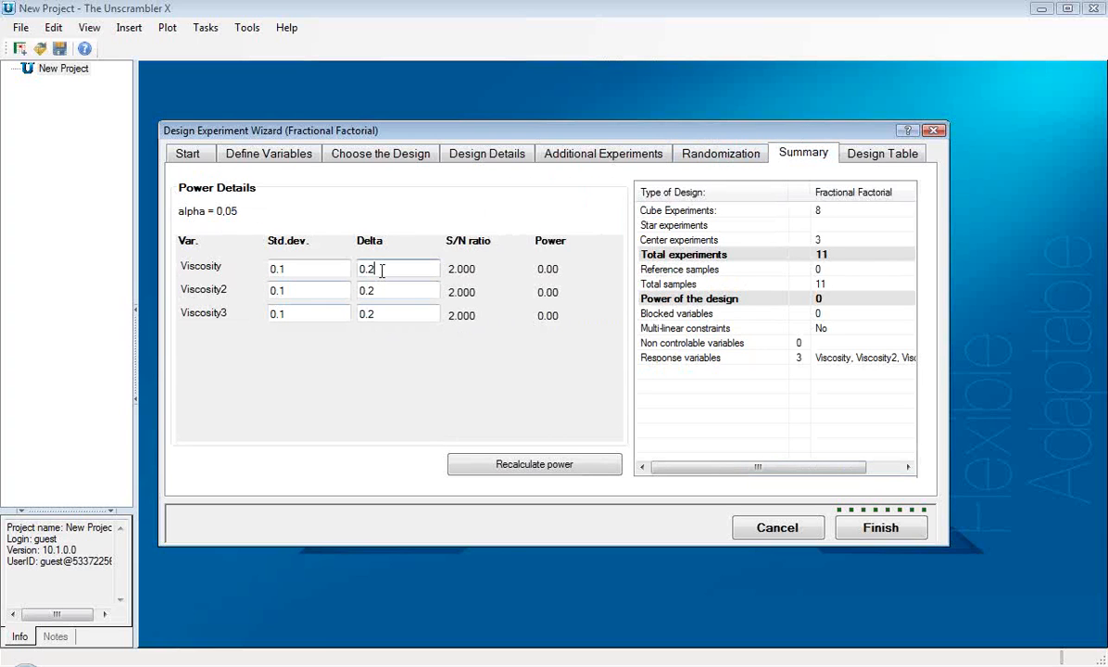
drag(376, 291, 370, 290)
text(3)
drag(376, 314, 370, 314)
text(4)
click(500, 468)
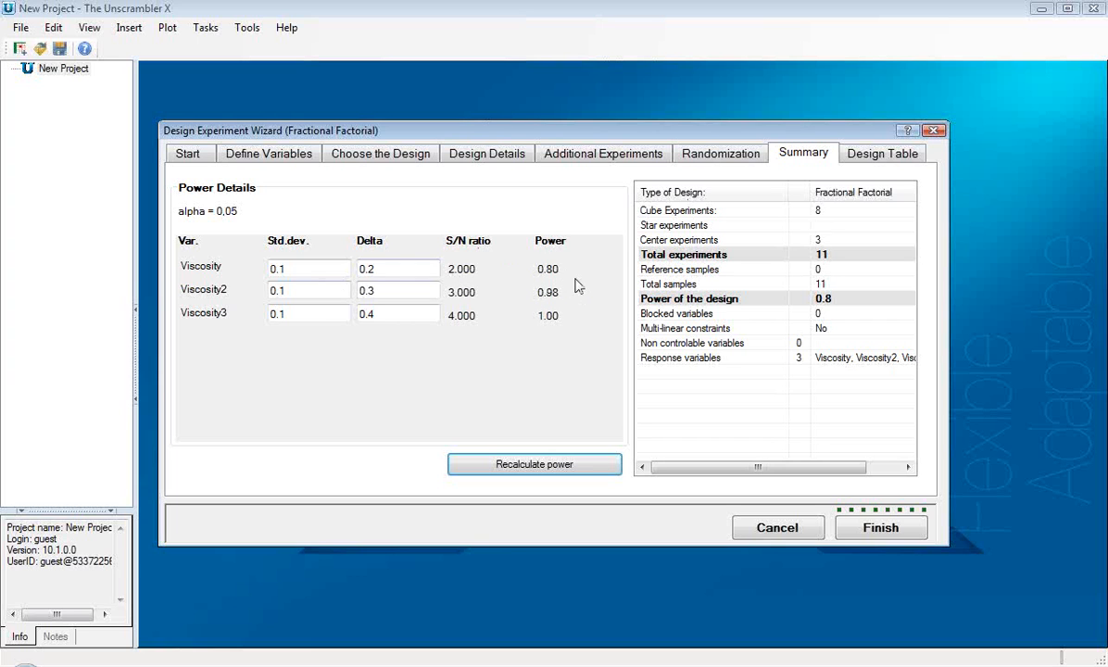
Display the design table in standard order and finish the experiment design.
click(873, 161)
click(756, 354)
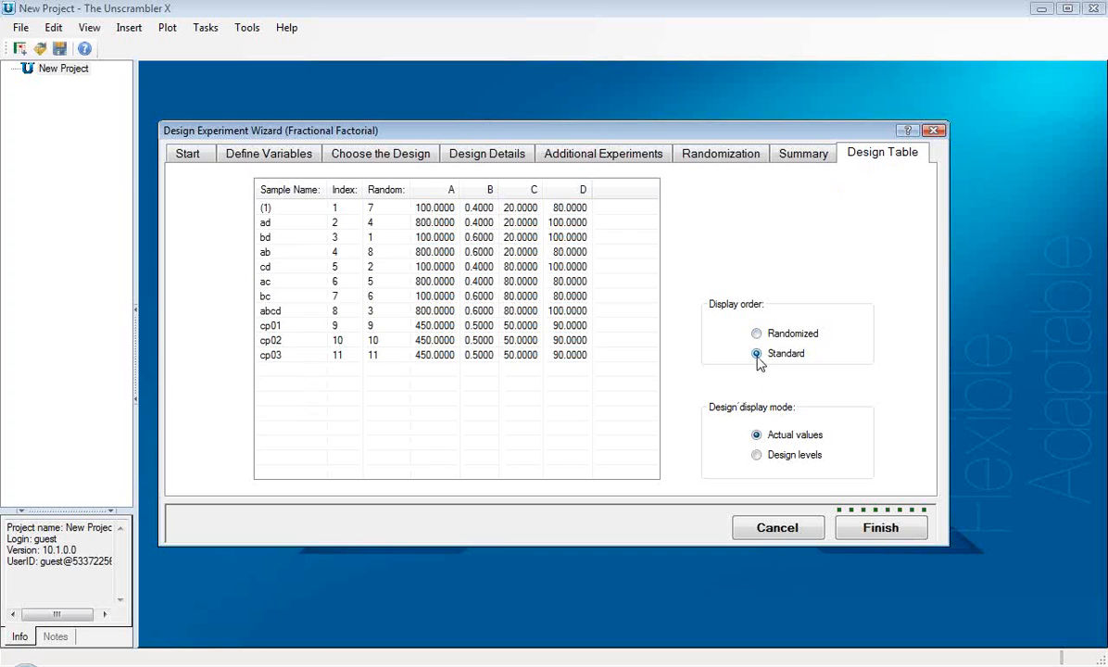
click(892, 534)
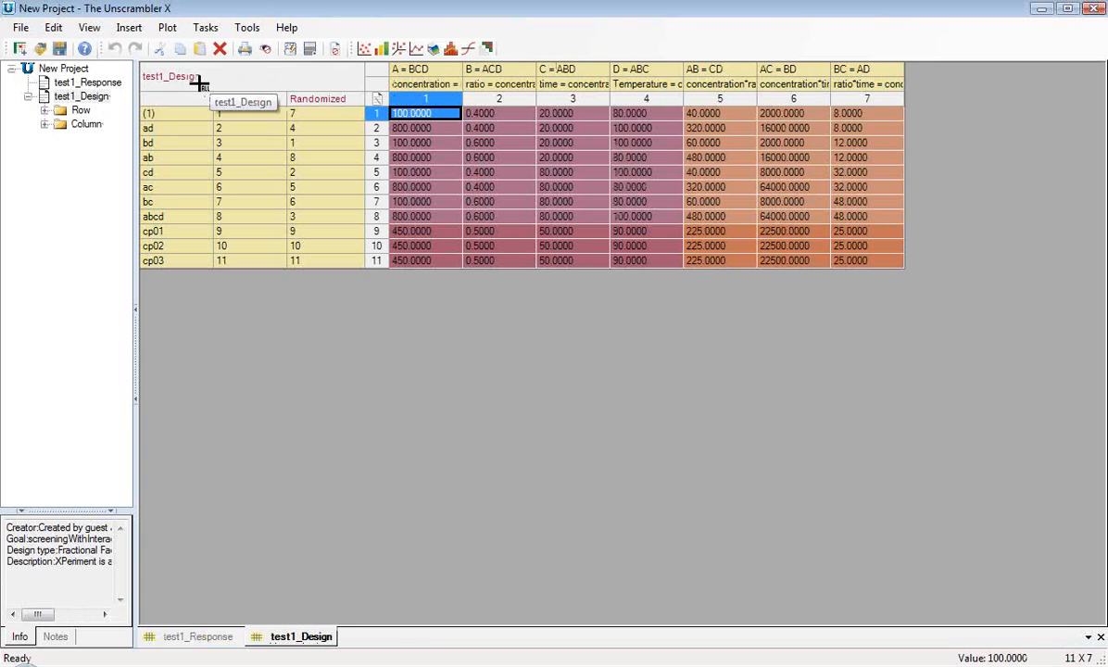
Expand the row and column sets of test1_Design and widen the project navigator until their full names fit.
click(44, 110)
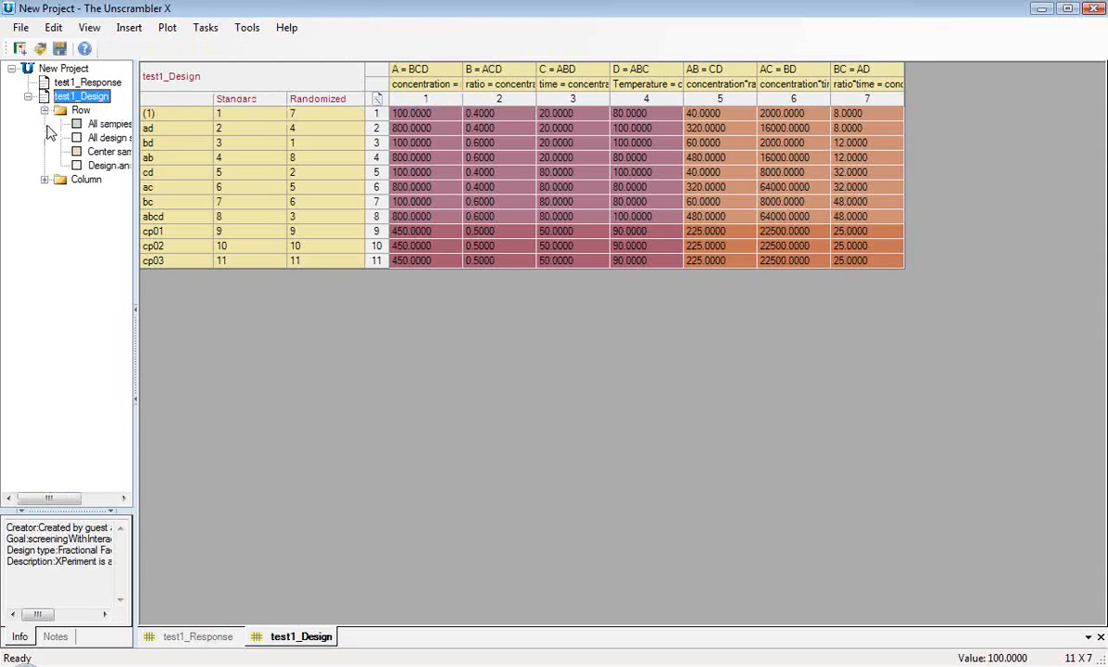
click(44, 179)
drag(134, 195, 209, 195)
drag(211, 273, 278, 264)
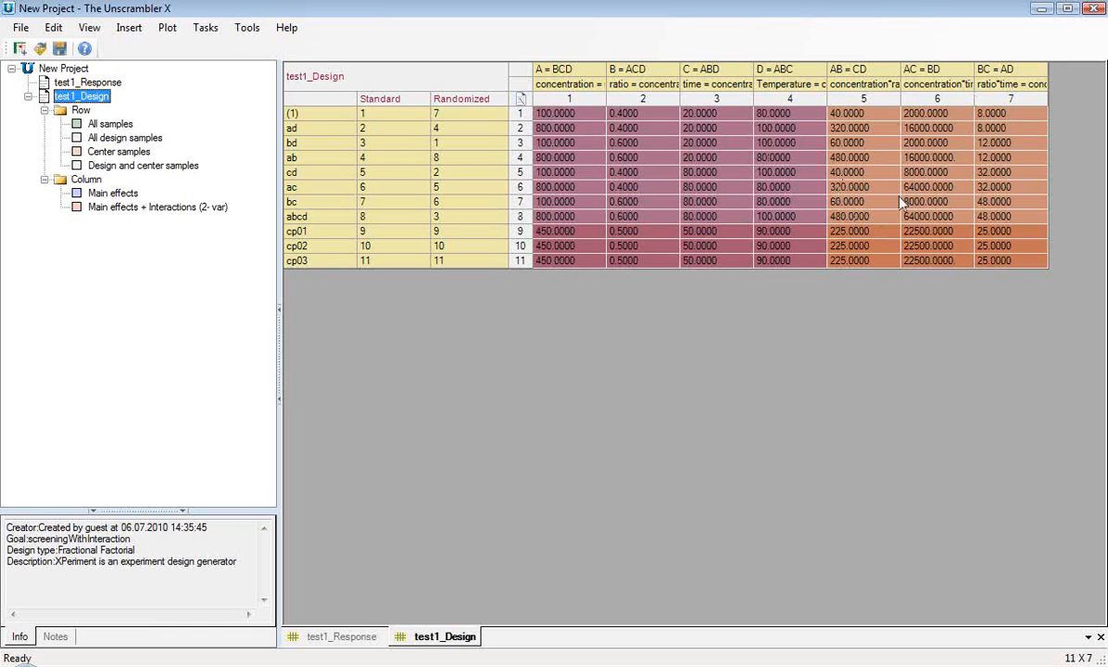
Copy the three viscosity columns' values, F2:H12, from Screening_Paints (2).xls in Excel into the test1_Response table.
click(97, 83)
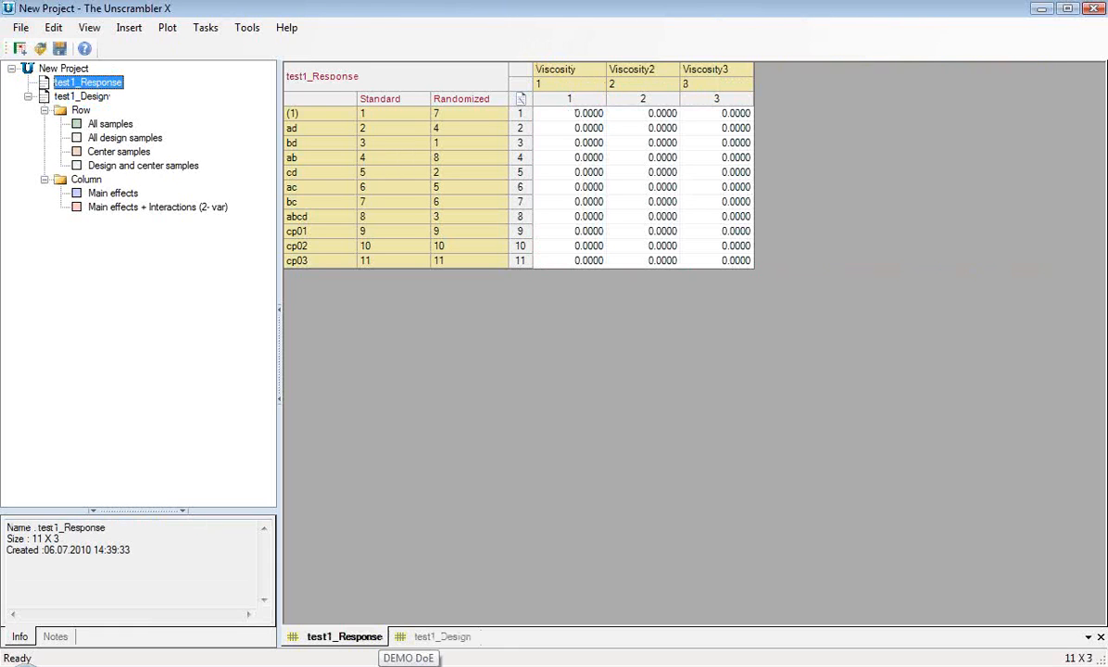
click(383, 663)
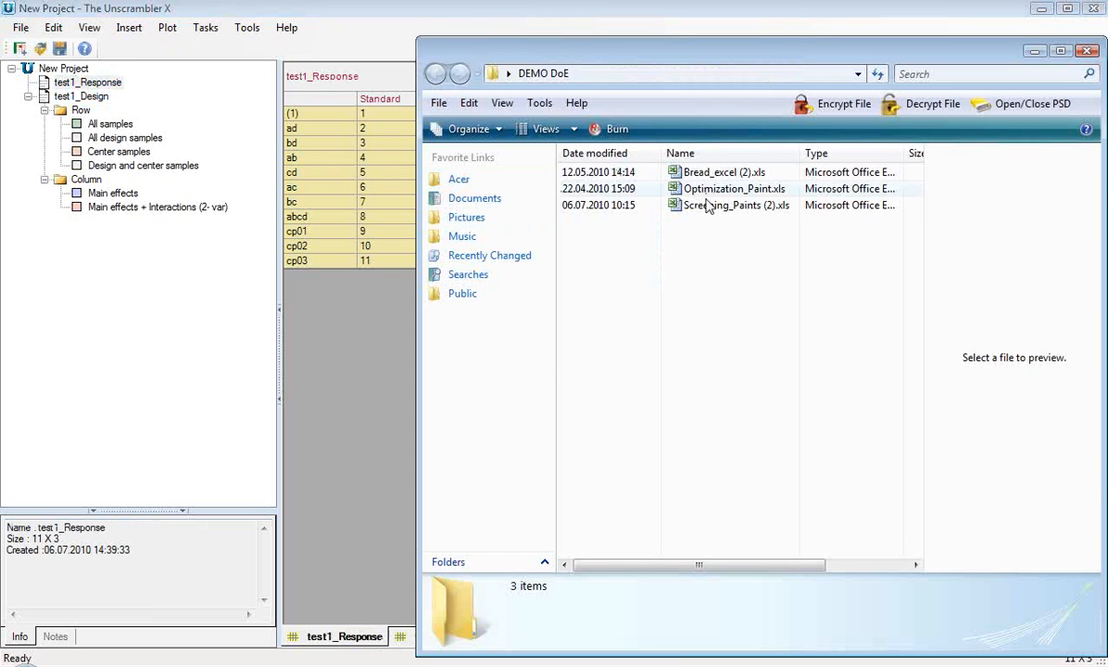
click(708, 206)
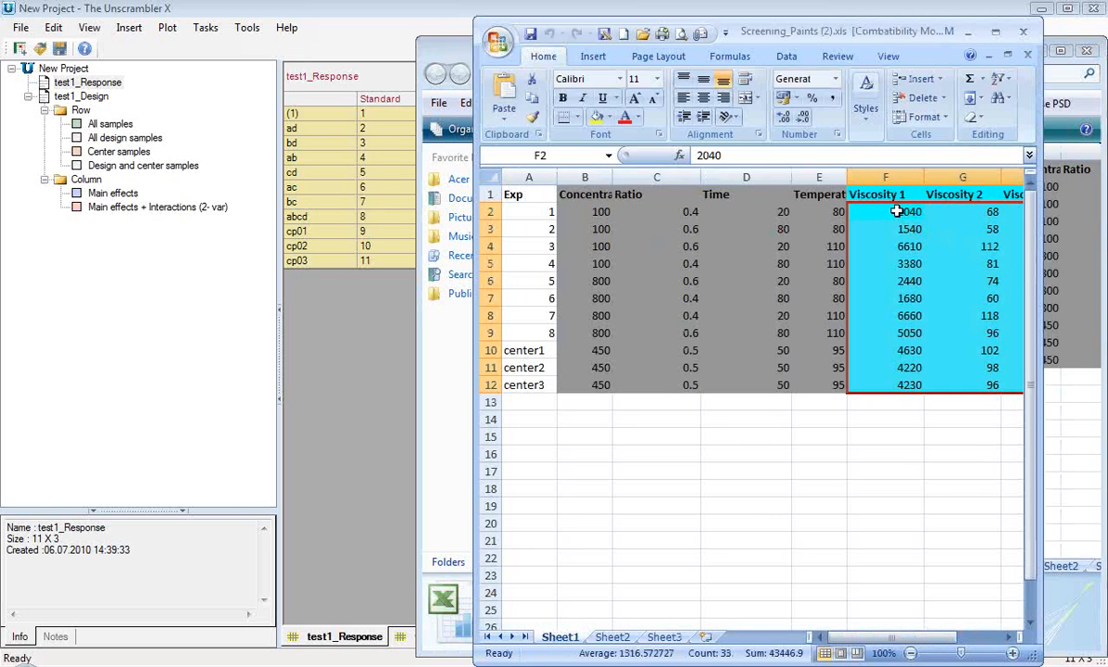
drag(897, 211, 1024, 390)
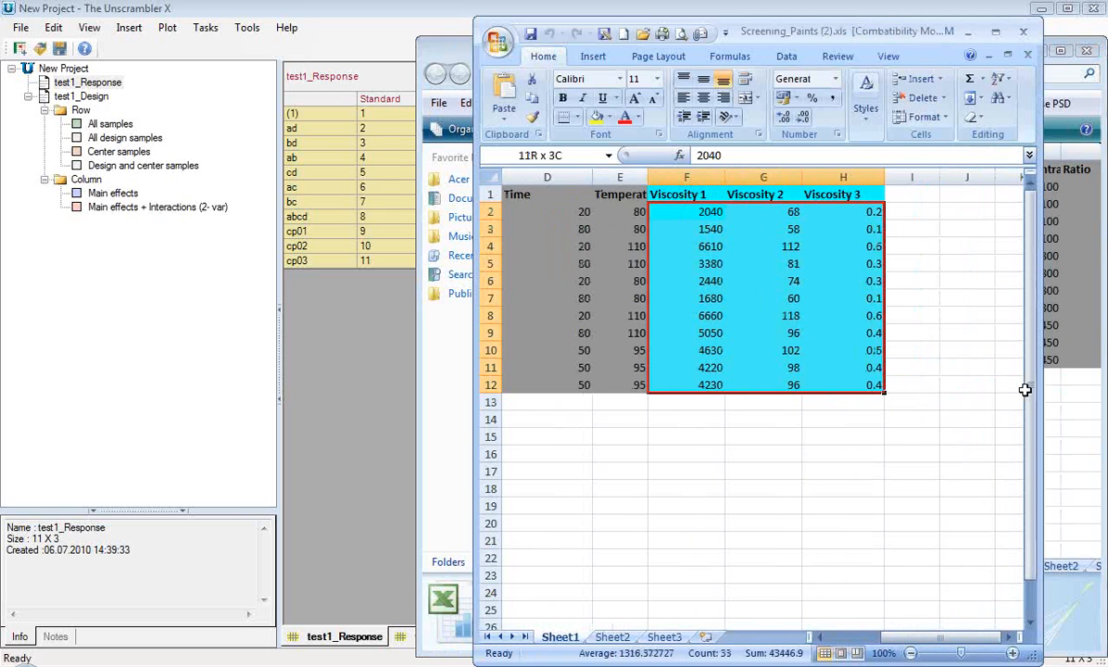
key(ctrl+c)
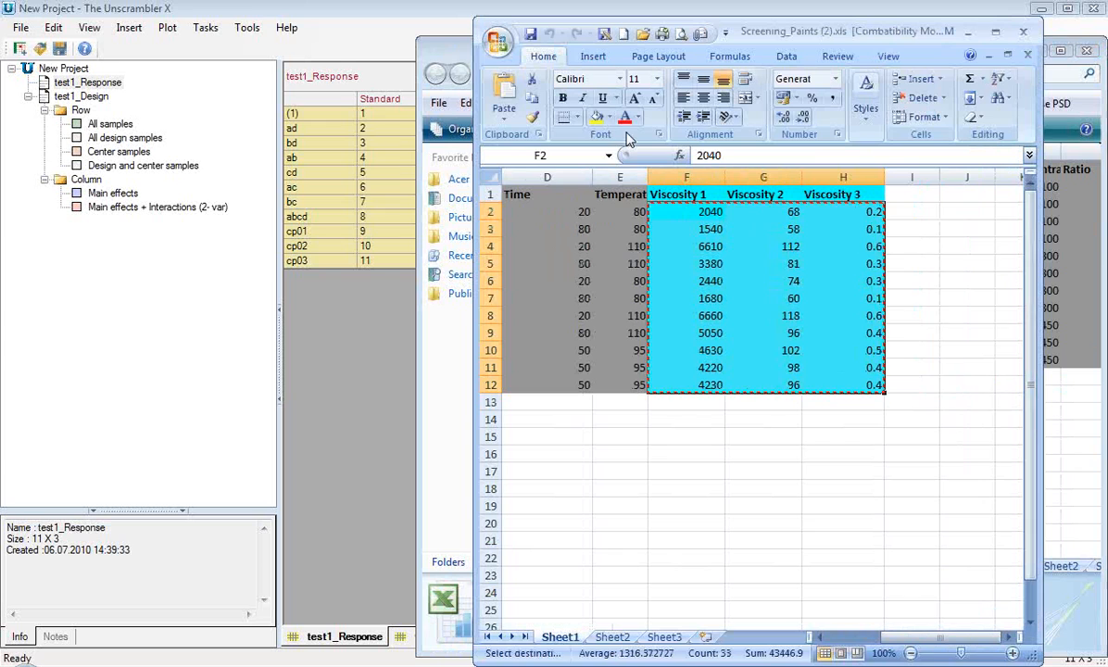
click(359, 352)
key(ctrl+v)
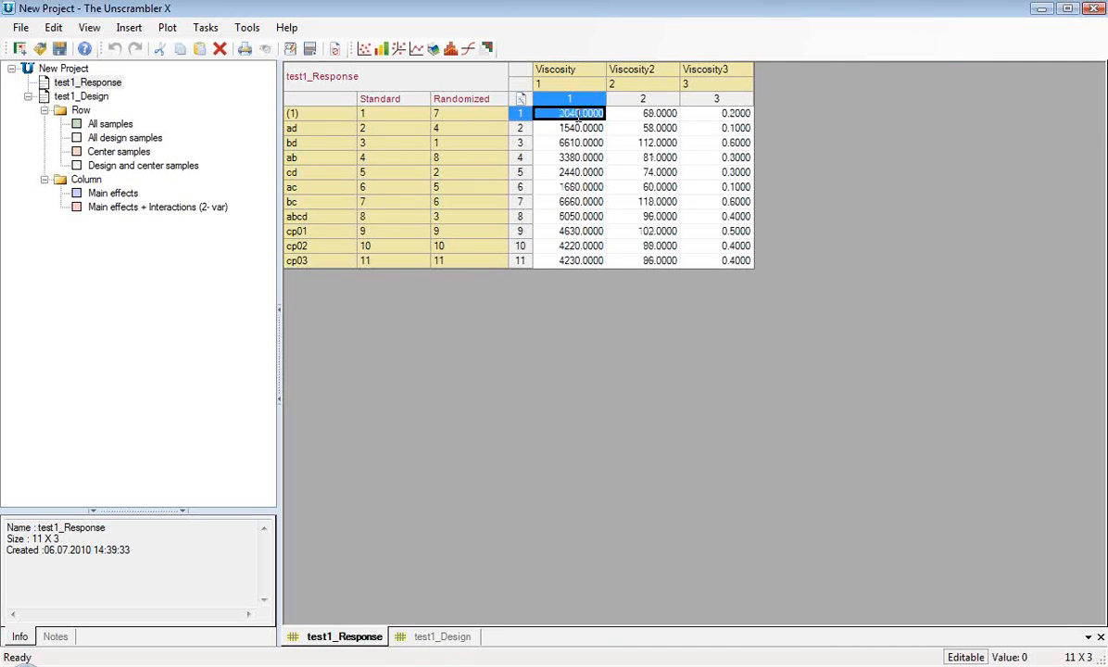
Sort the test1_Design table in ascending order by its Randomized column.
click(91, 98)
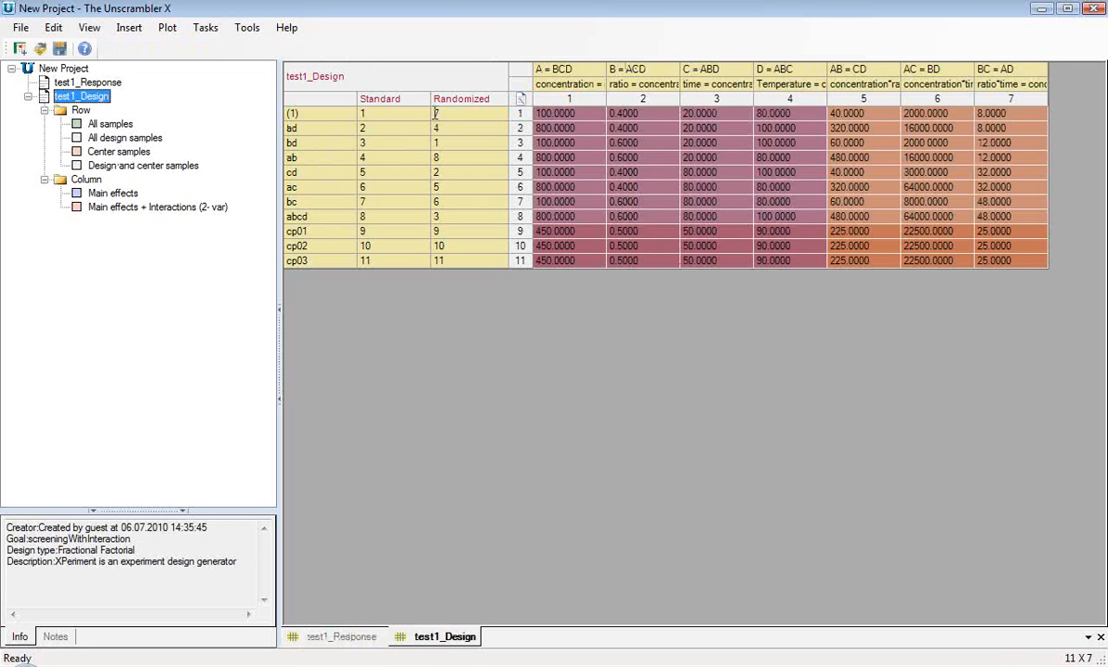
click(404, 98)
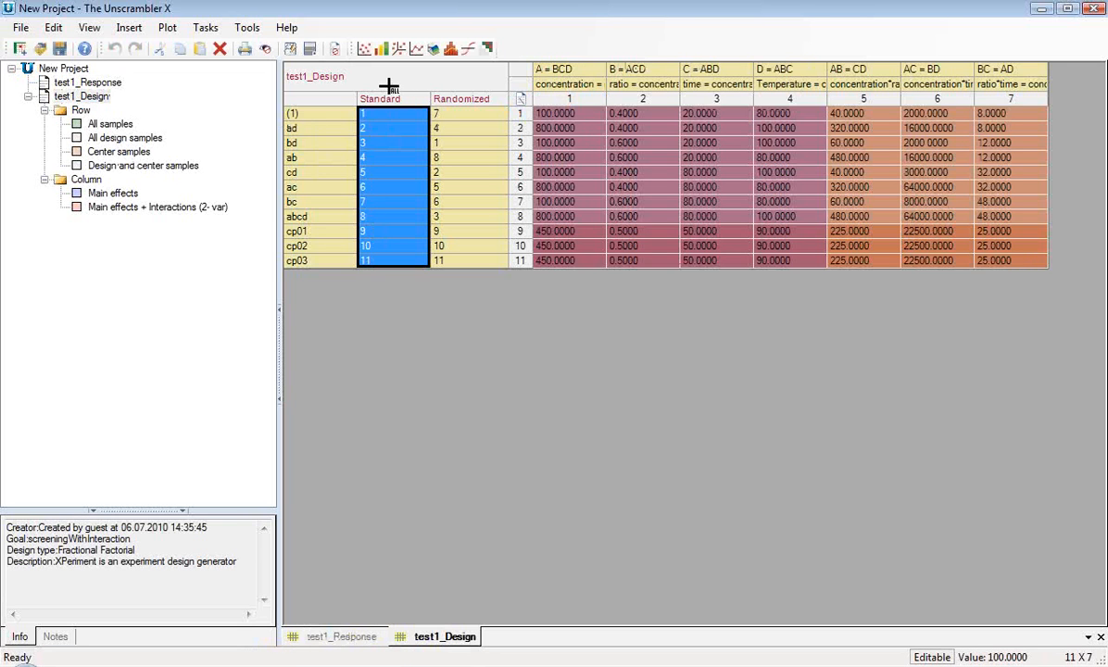
click(475, 95)
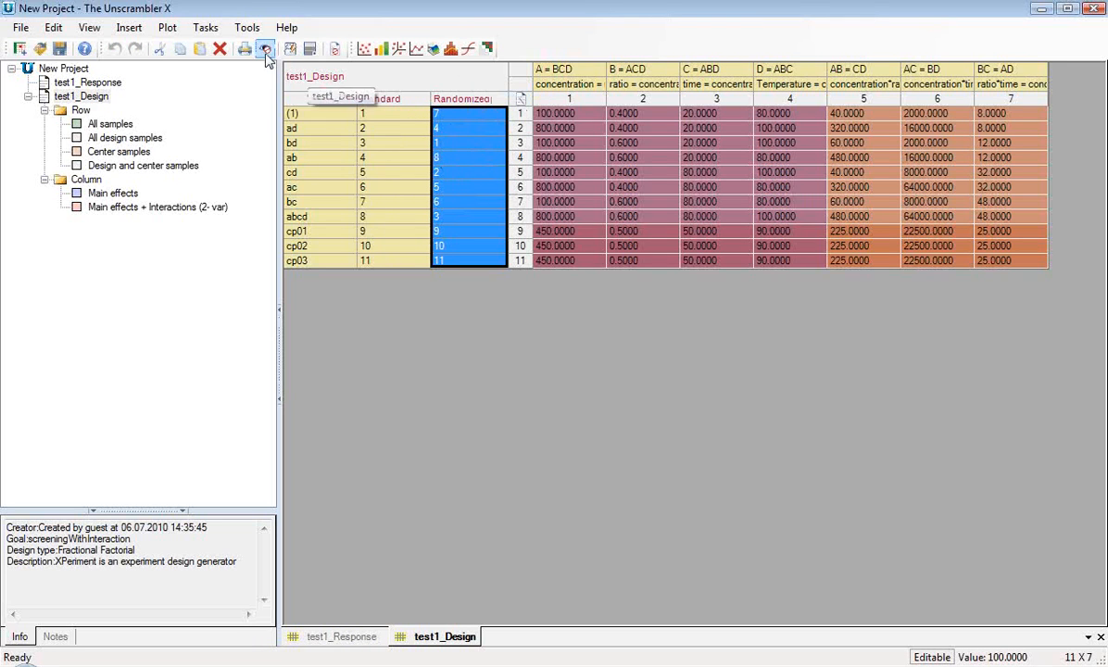
click(59, 29)
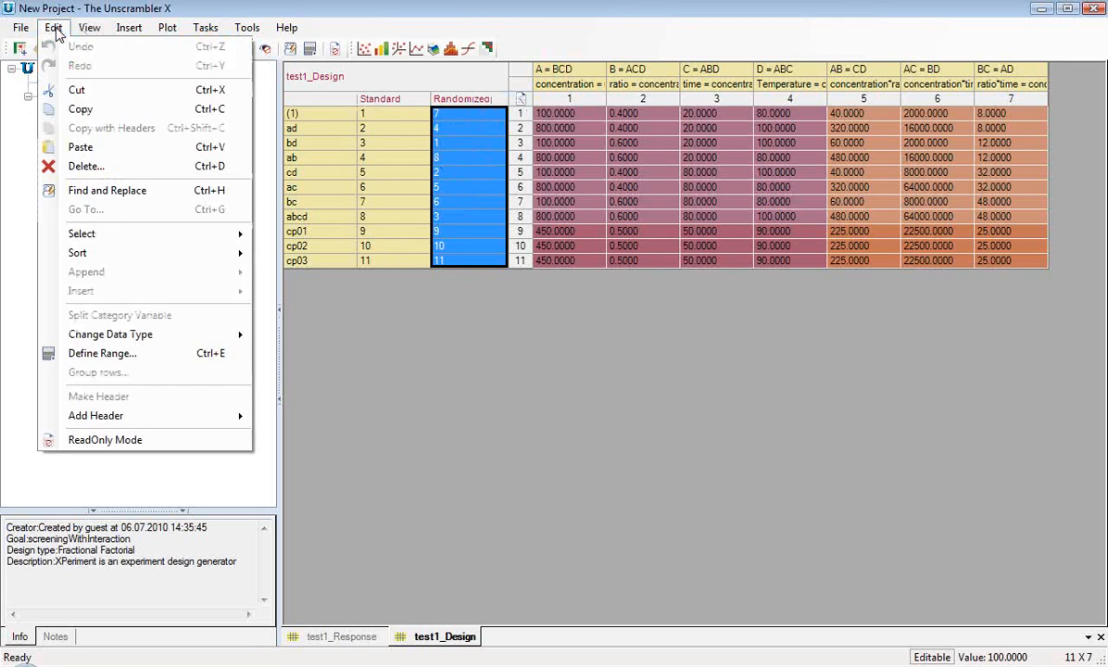
mouse_move(126, 263)
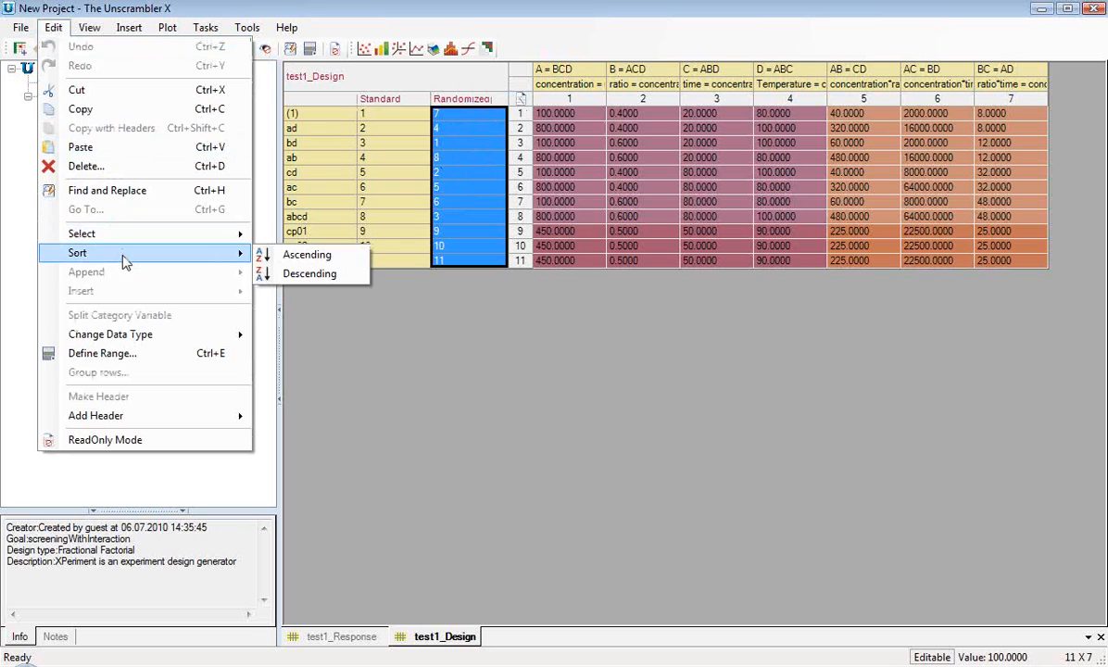
click(324, 258)
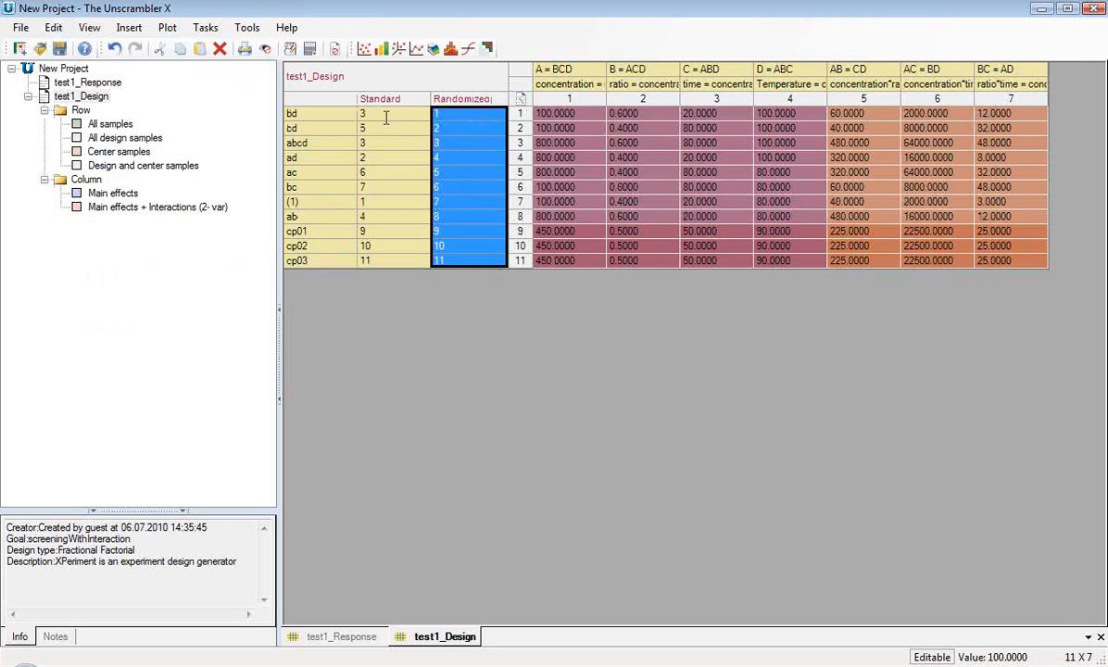
Sort the test1_Design table in ascending order by its Standard column.
click(356, 97)
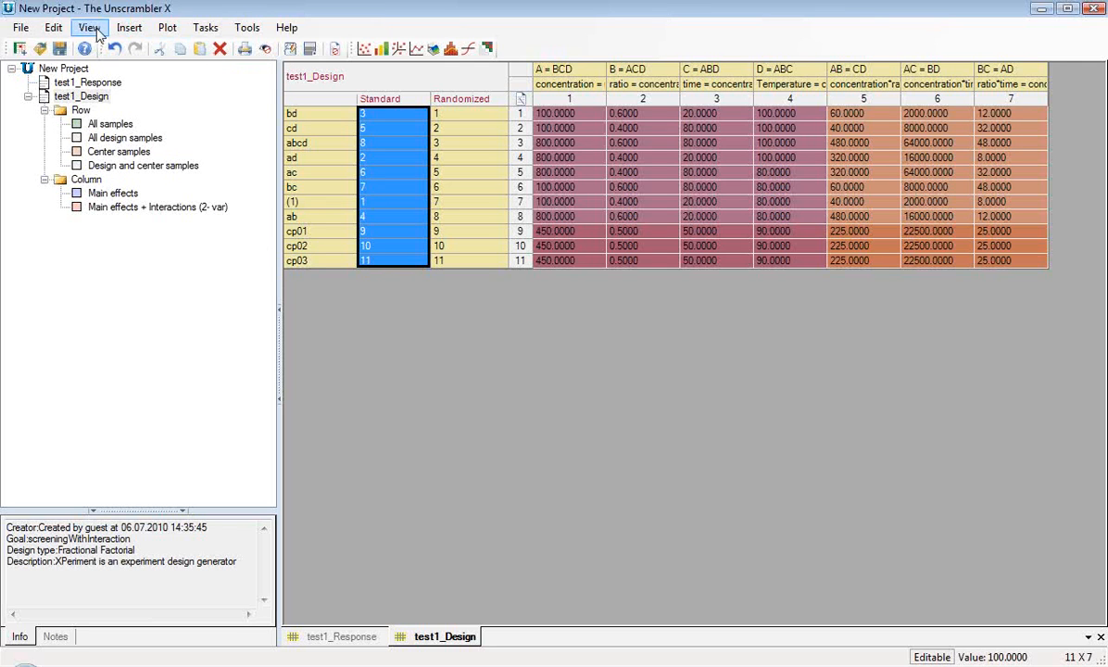
click(55, 30)
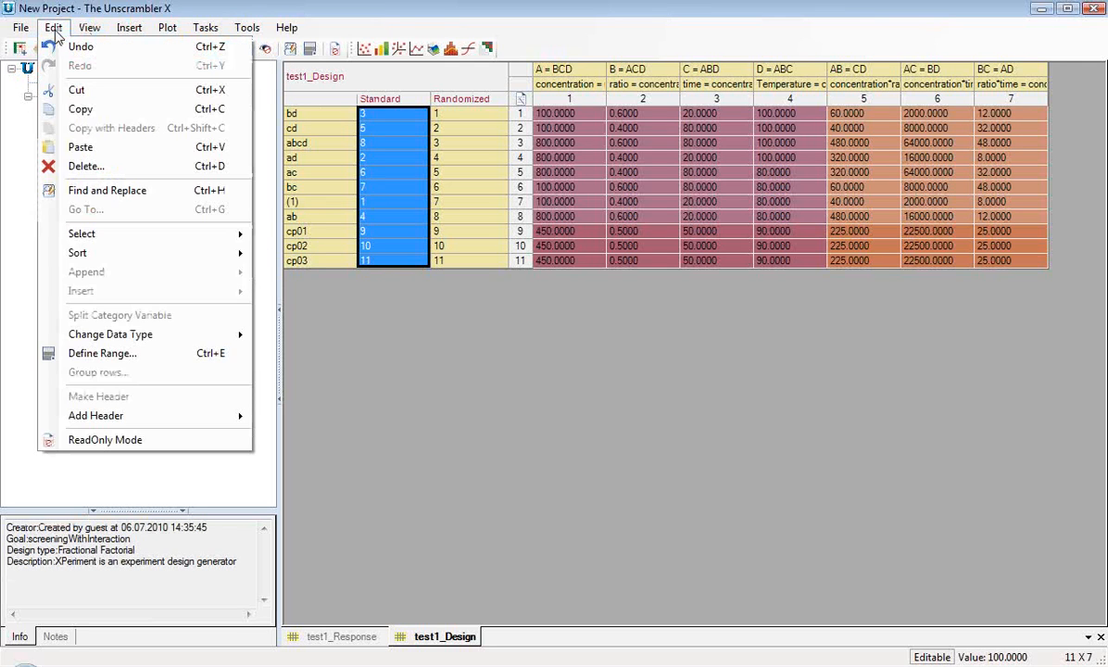
mouse_move(92, 253)
click(310, 253)
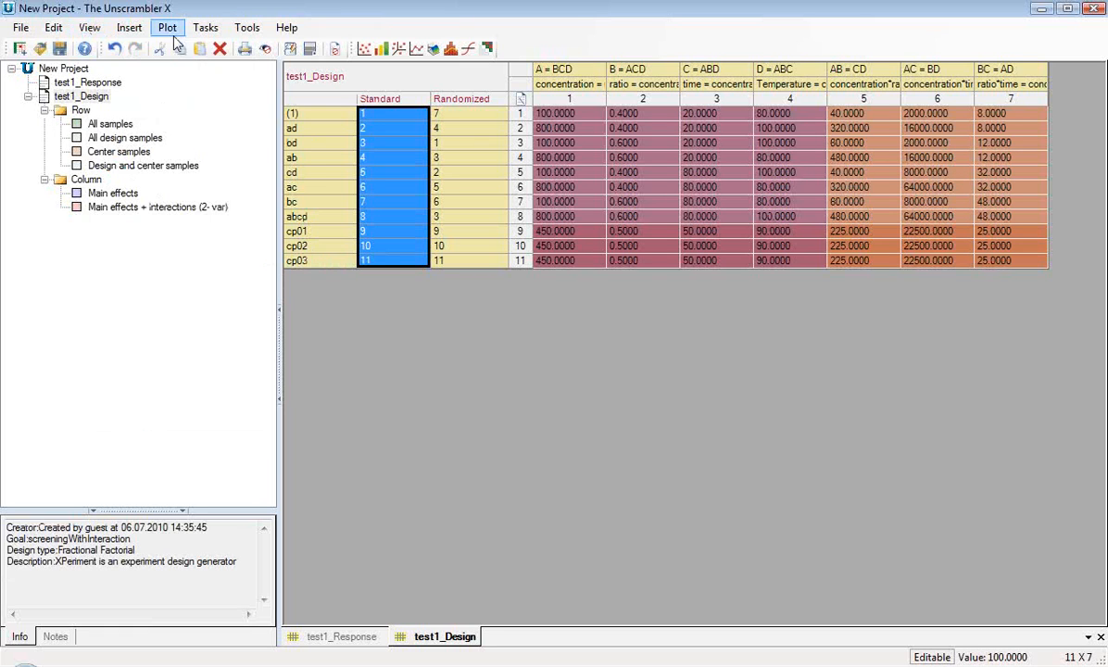
Analyze the design matrix with classical DoE analysis, the Main effects + Interactions (2- var) model and test1_Response as responses, and open the plots.
click(208, 31)
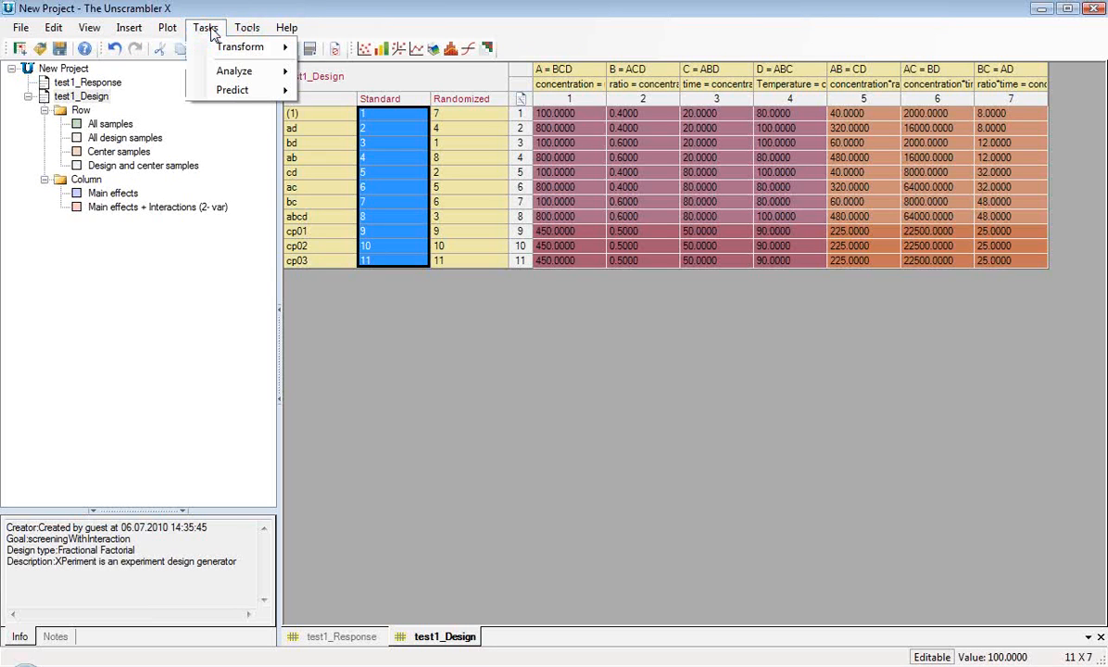
mouse_move(247, 71)
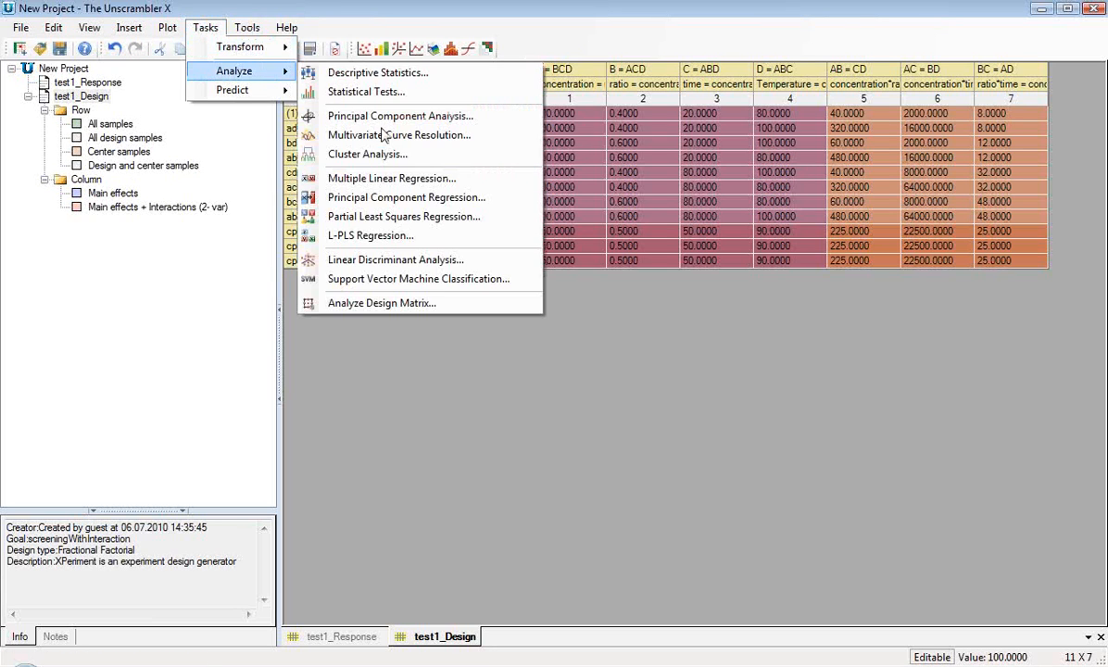
click(459, 310)
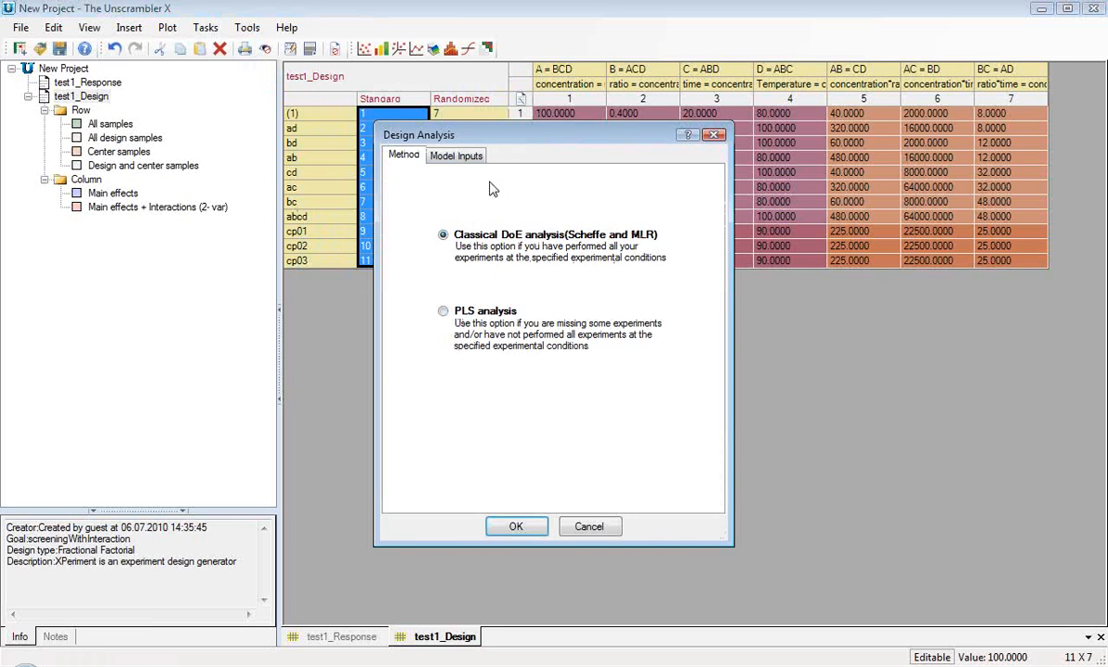
click(470, 158)
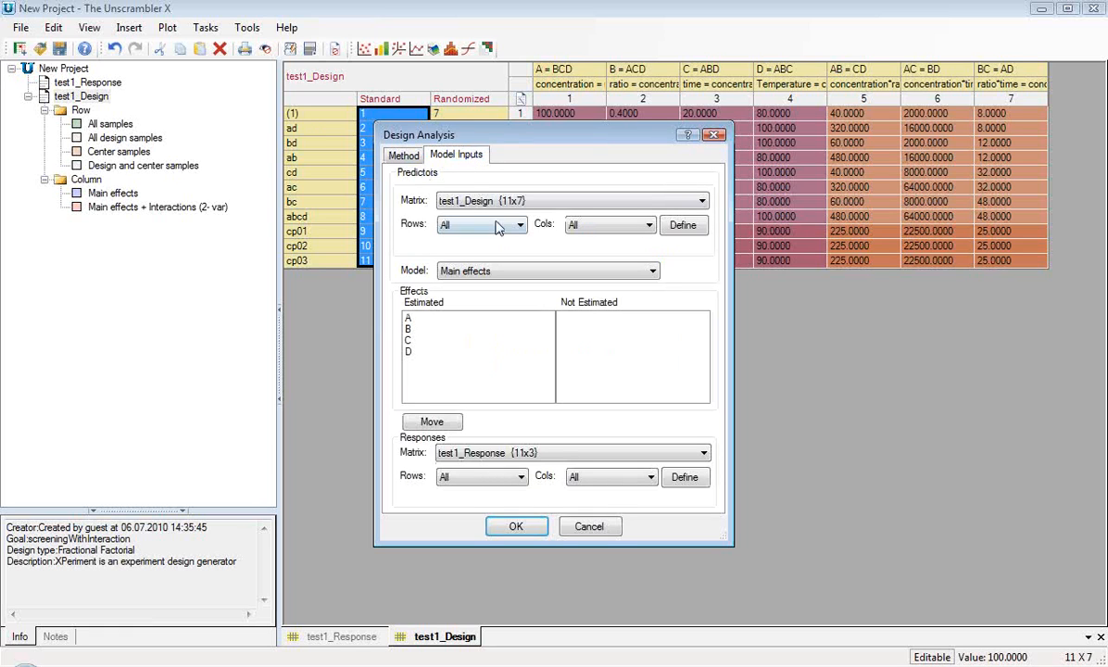
click(444, 269)
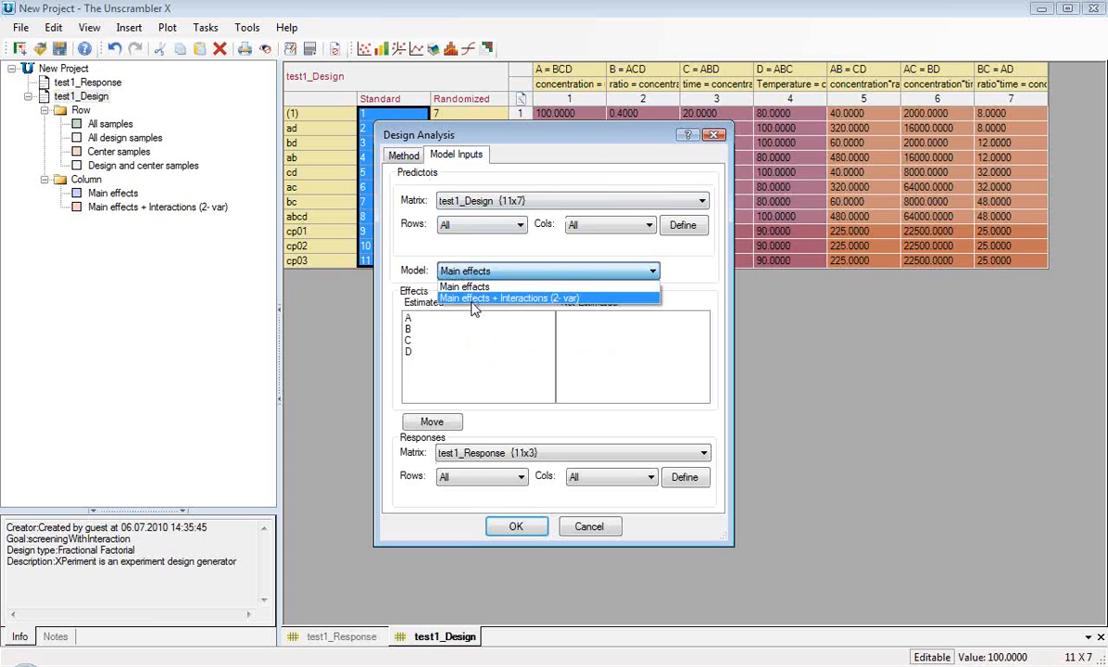
click(472, 298)
click(457, 453)
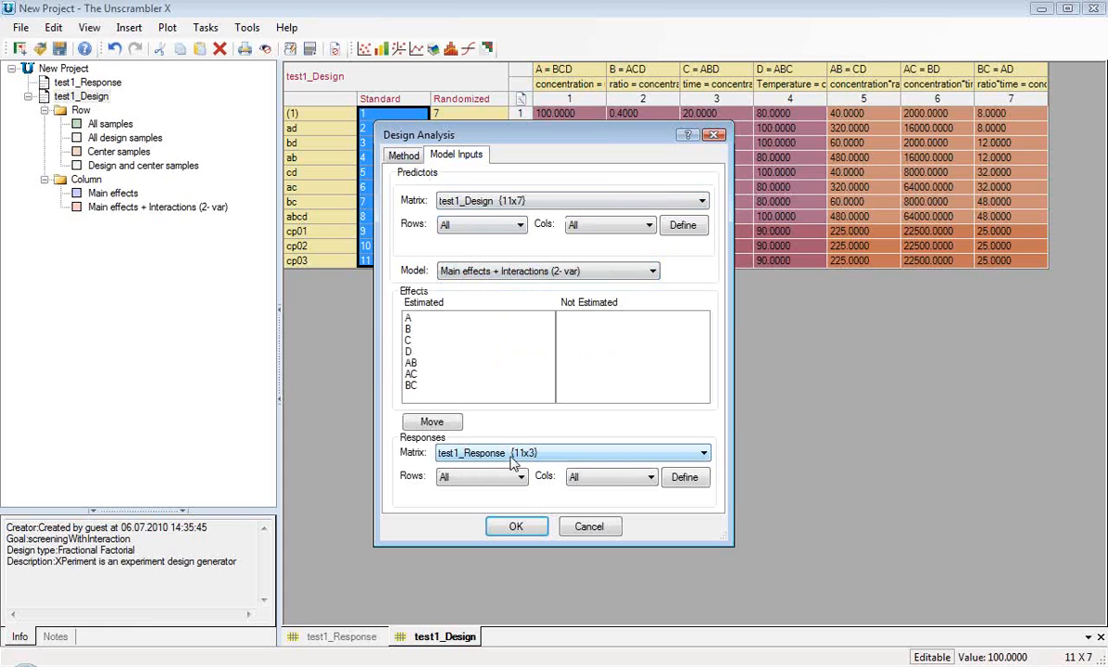
click(521, 530)
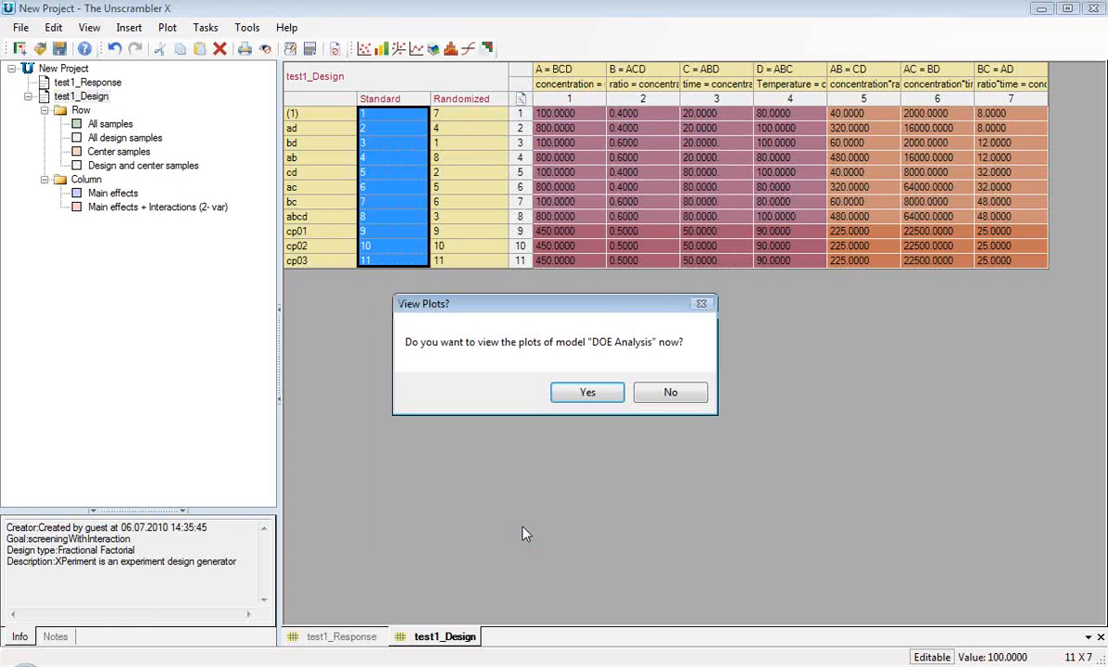
click(598, 393)
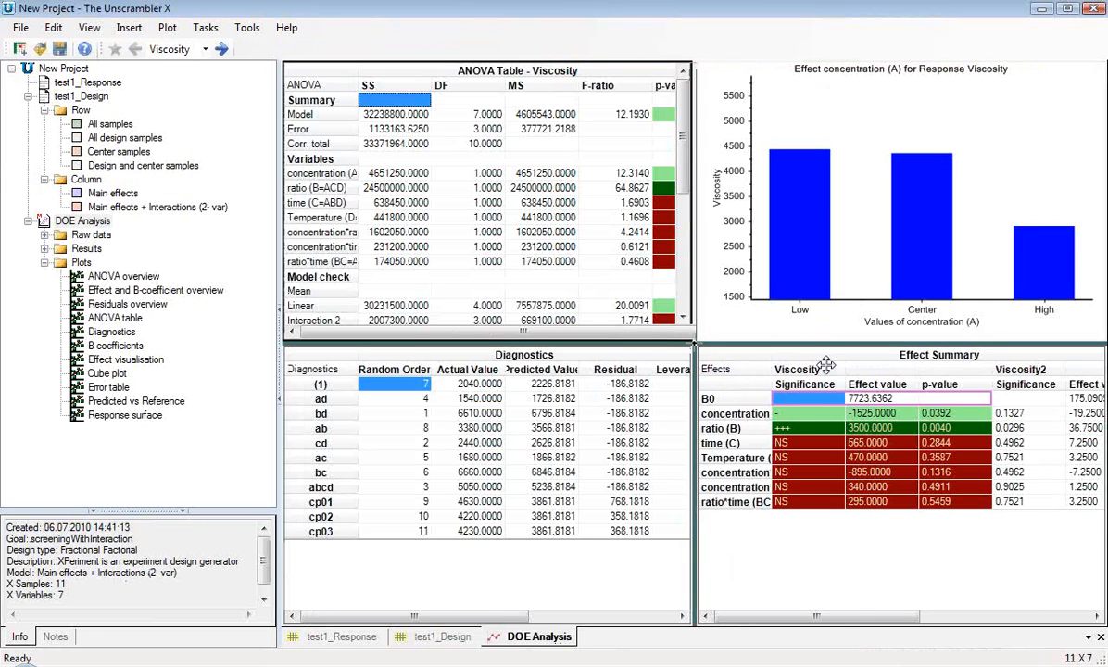
Enlarge the ANOVA table pane and widen its first column to fit the full variable names and p-values.
drag(693, 343, 824, 364)
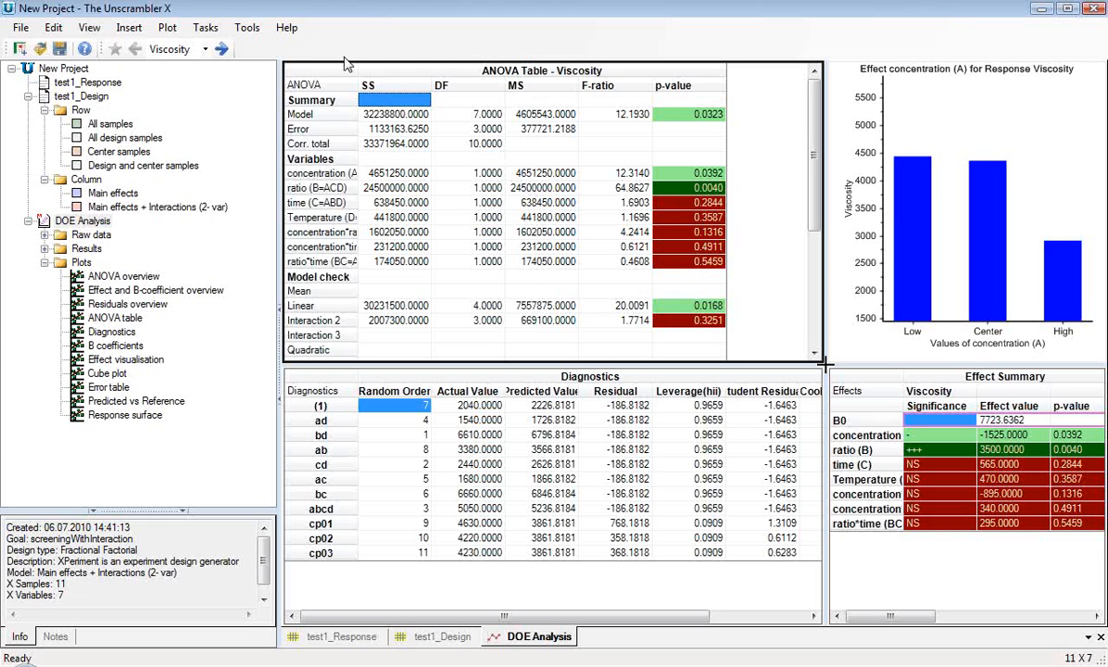
drag(359, 70, 433, 86)
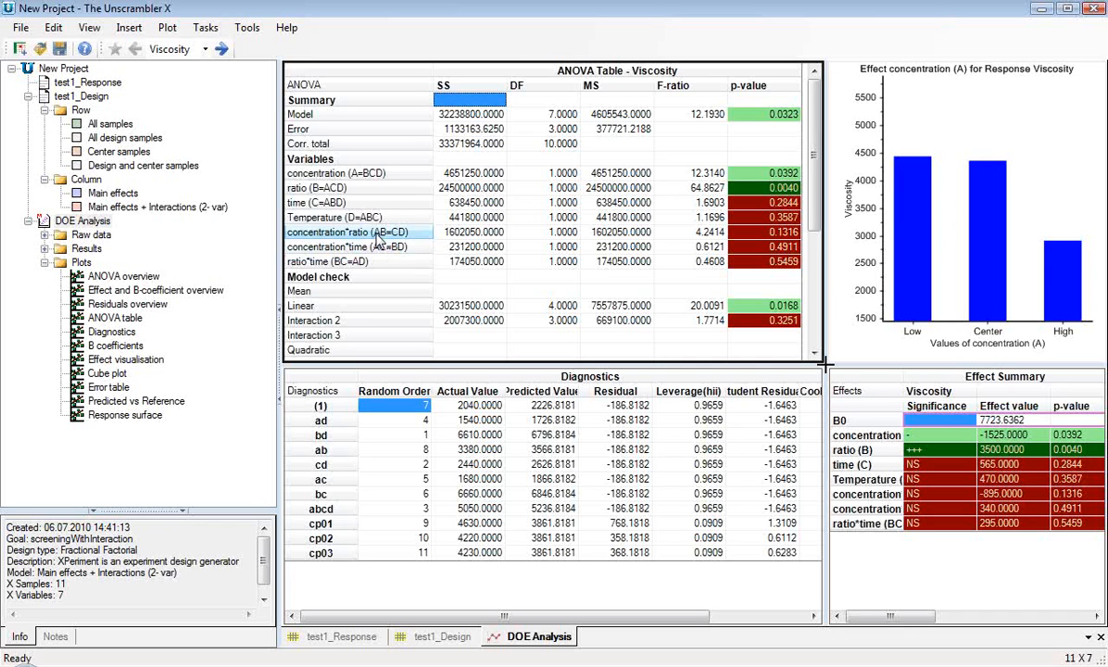
Compare the effect plots of concentration (A) and ratio (B) on Viscosity across their low, center and high levels.
click(930, 104)
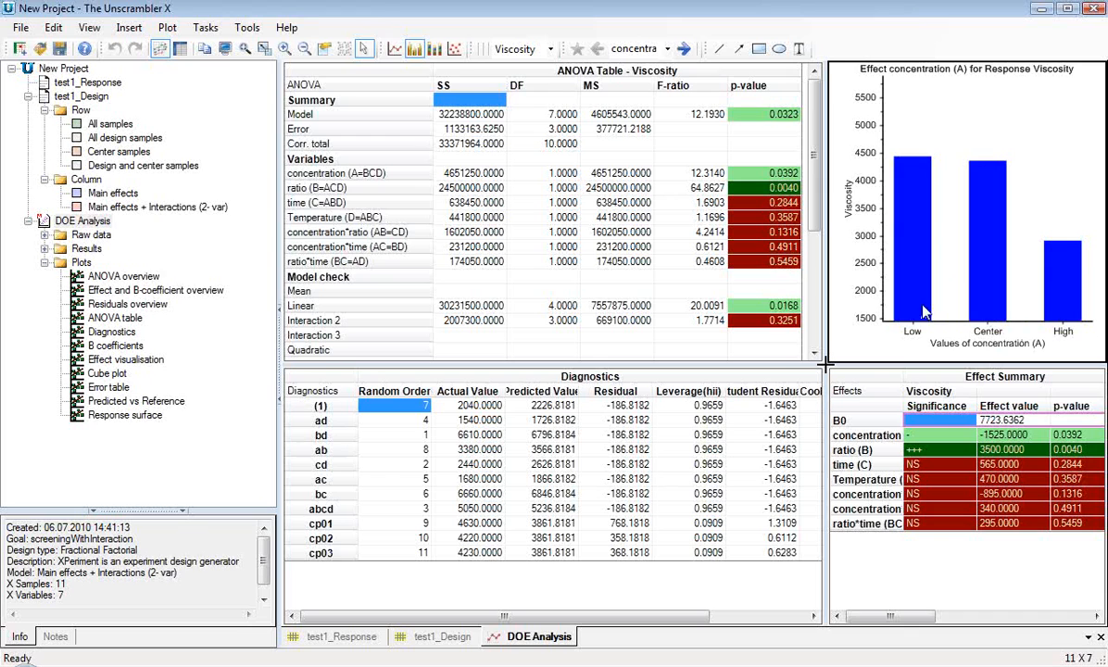
key(Right)
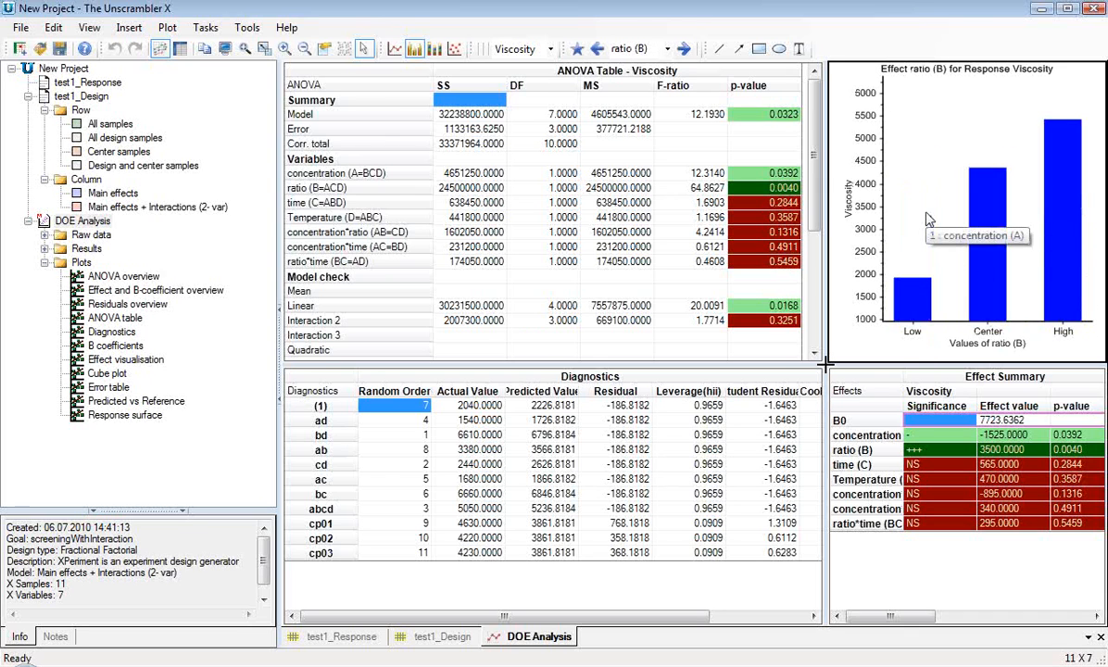
key(Left)
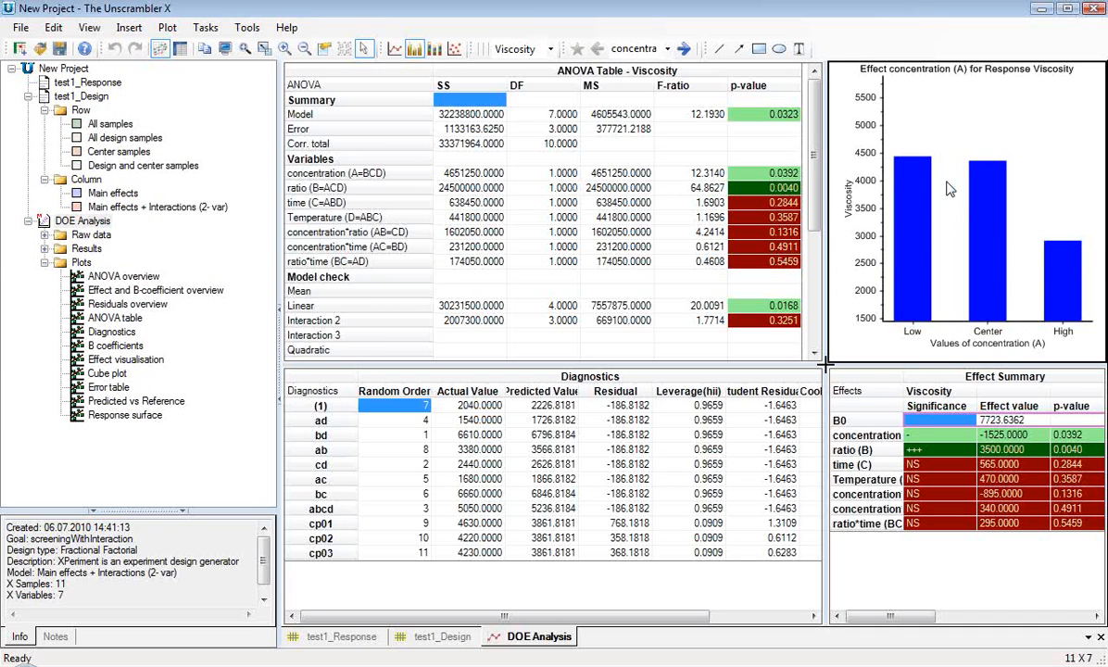
key(Right)
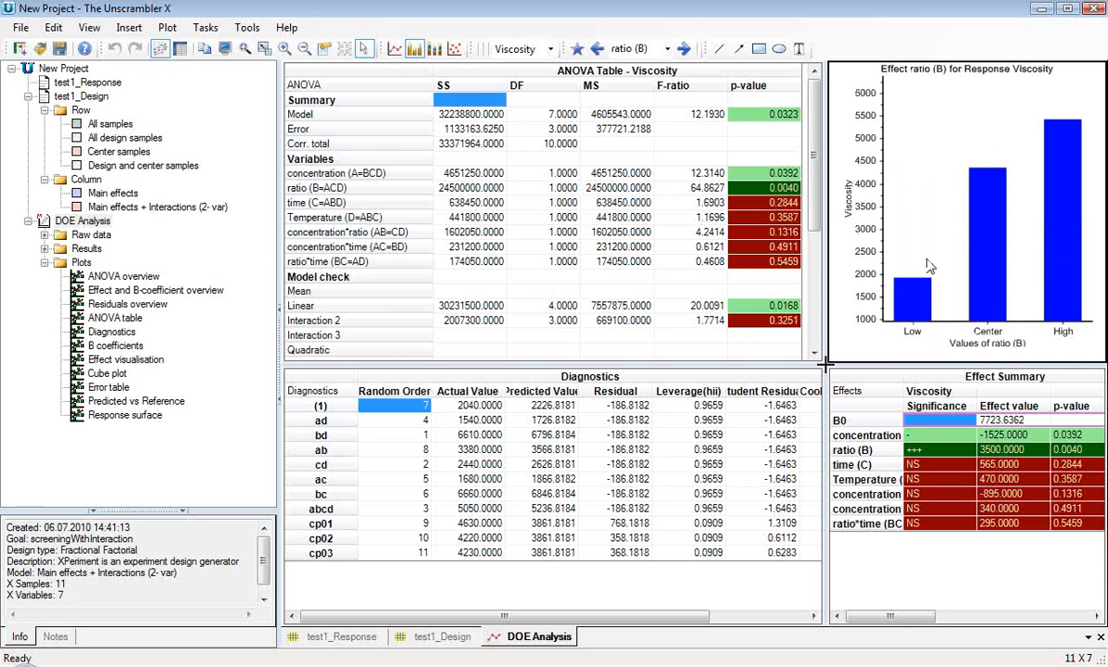
mouse_move(1072, 133)
Plot the response surface in a widened pane and generate it for Viscosity with time at 20 and Temperature at 100.
click(127, 417)
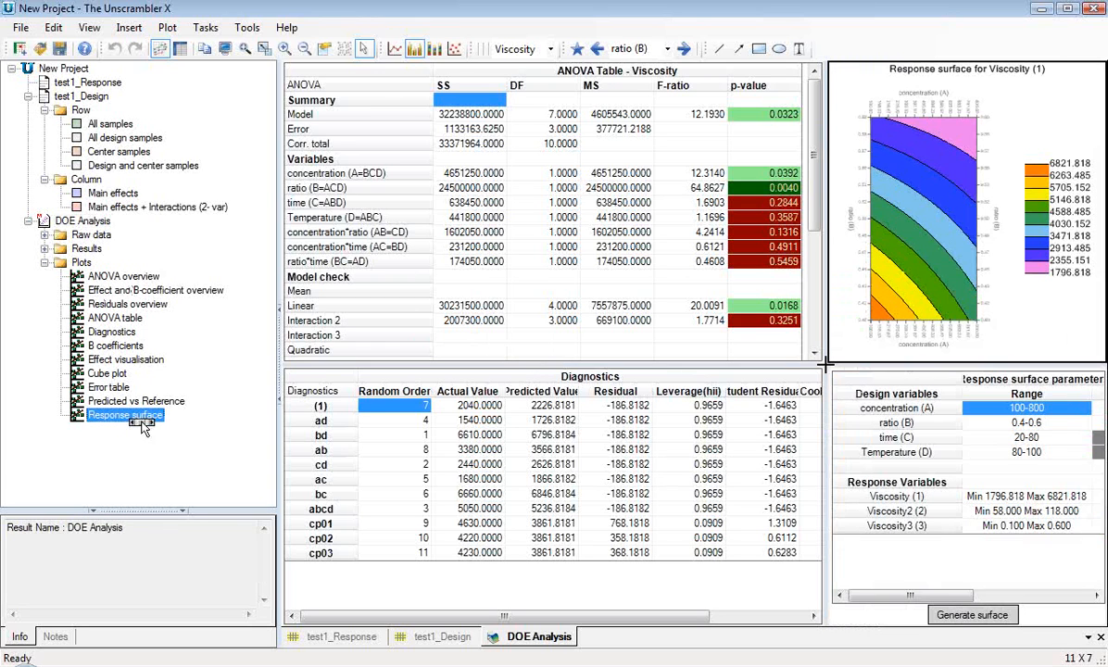
drag(823, 365, 531, 373)
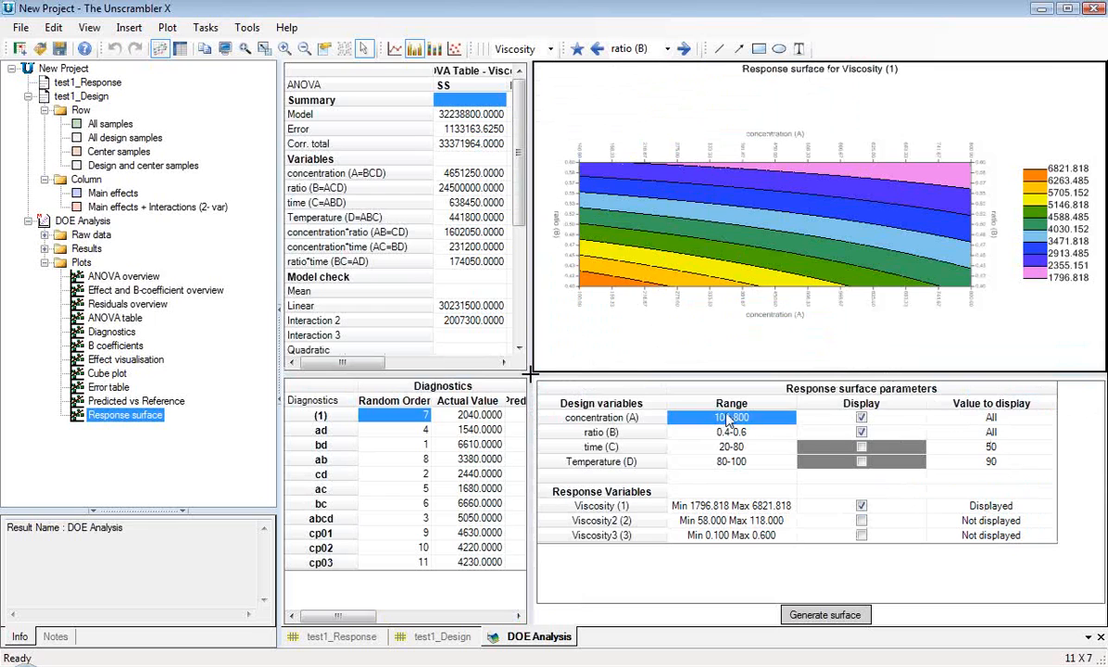
click(861, 433)
click(999, 449)
click(1000, 448)
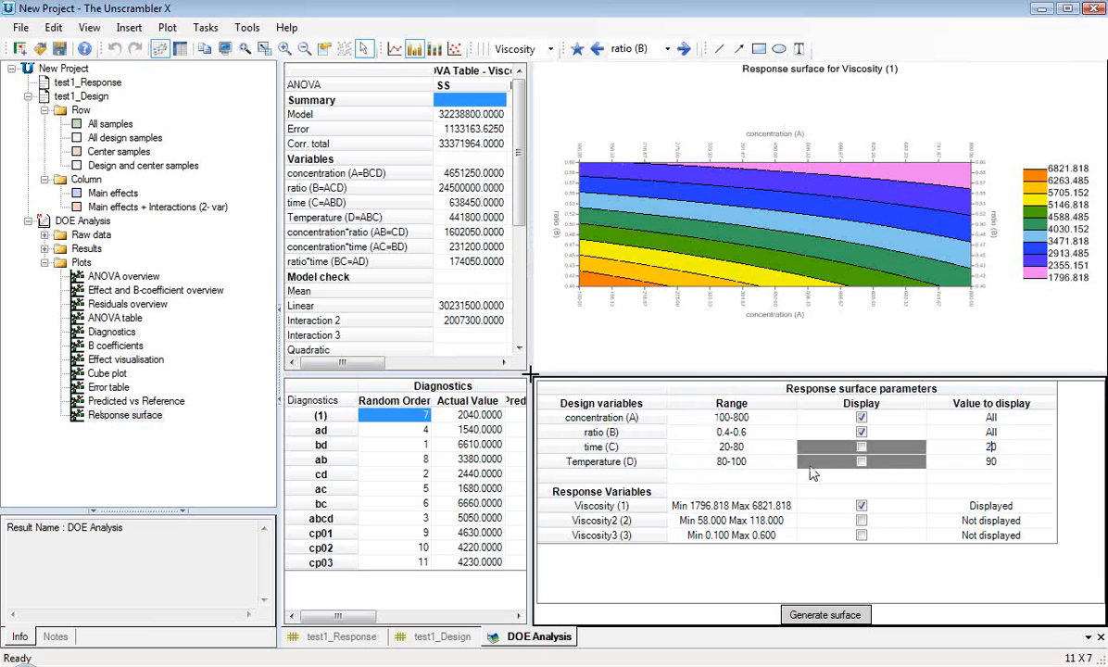
click(998, 464)
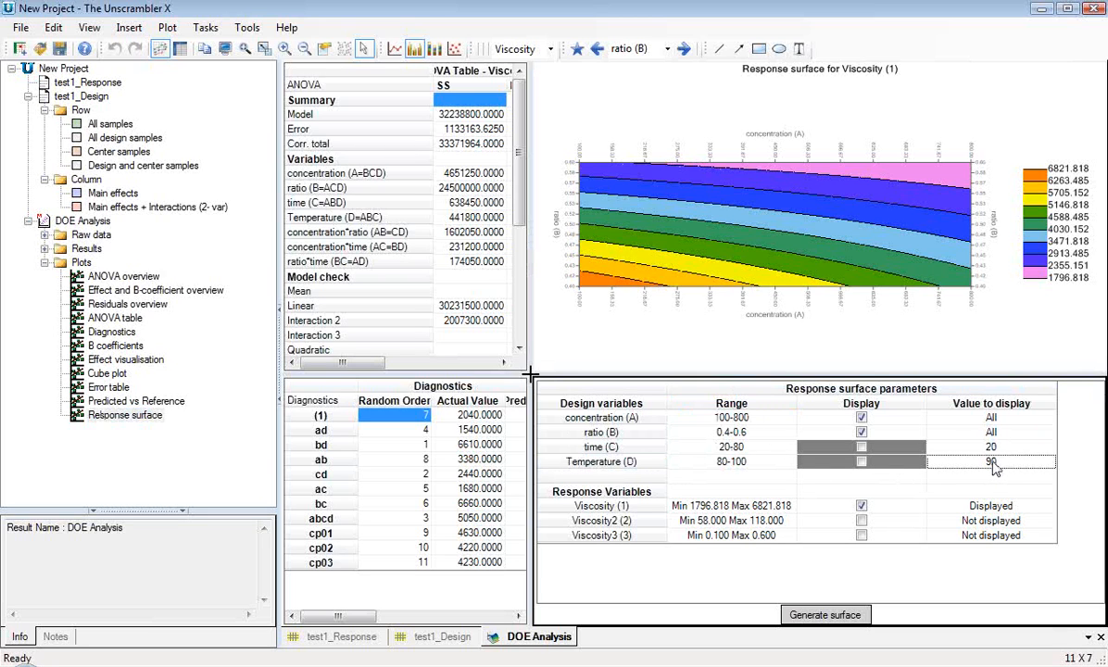
click(989, 463)
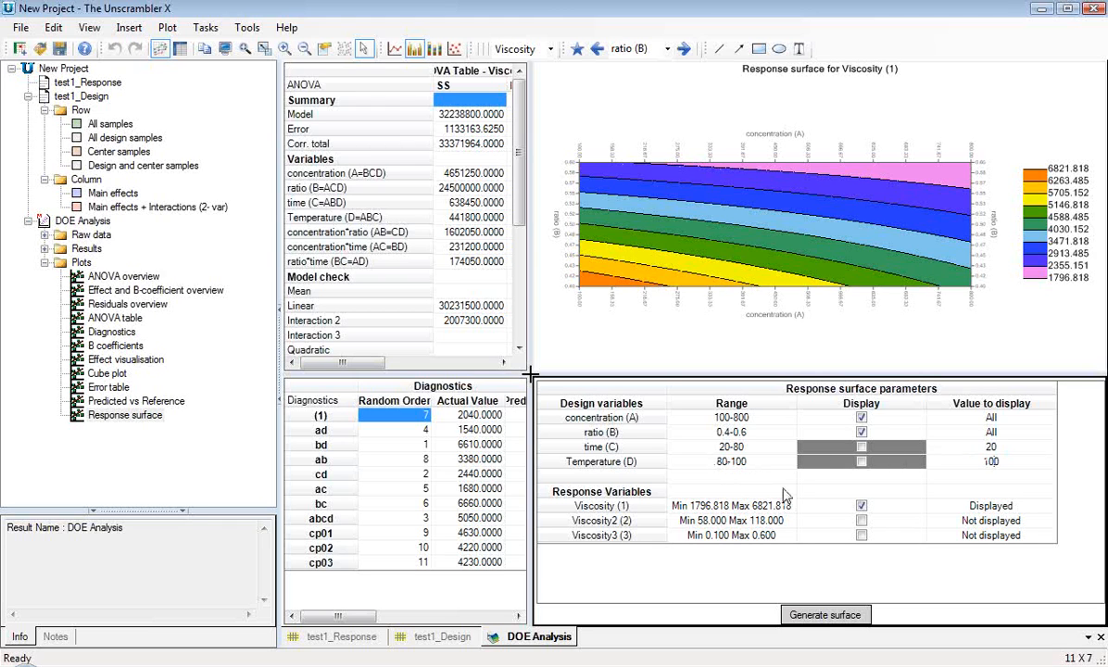
click(825, 616)
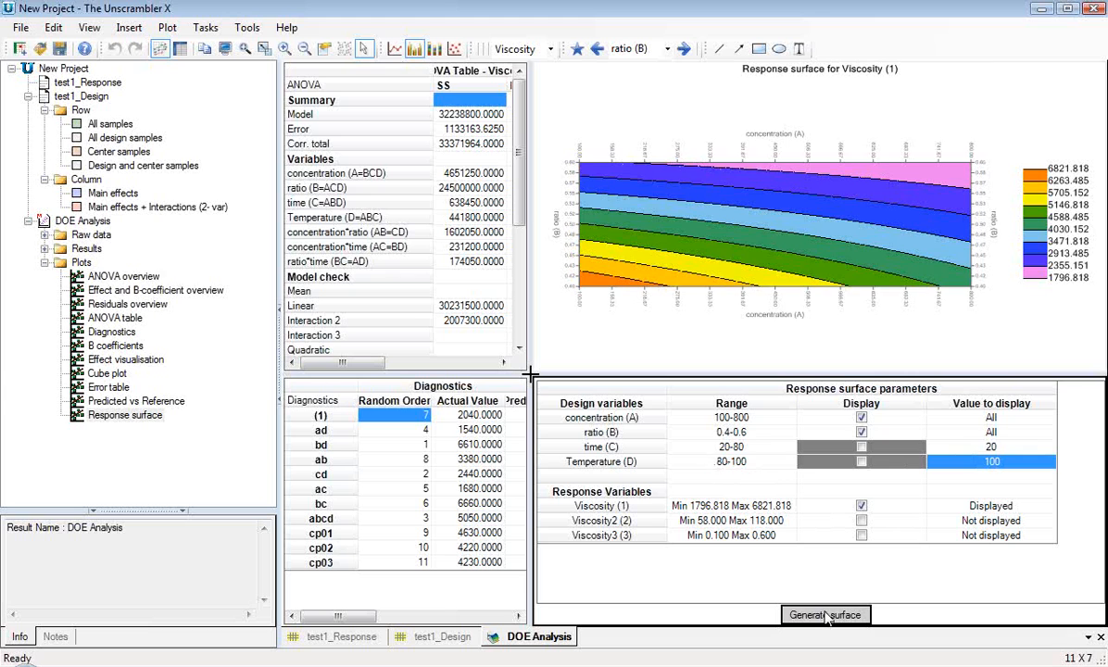
mouse_move(755, 220)
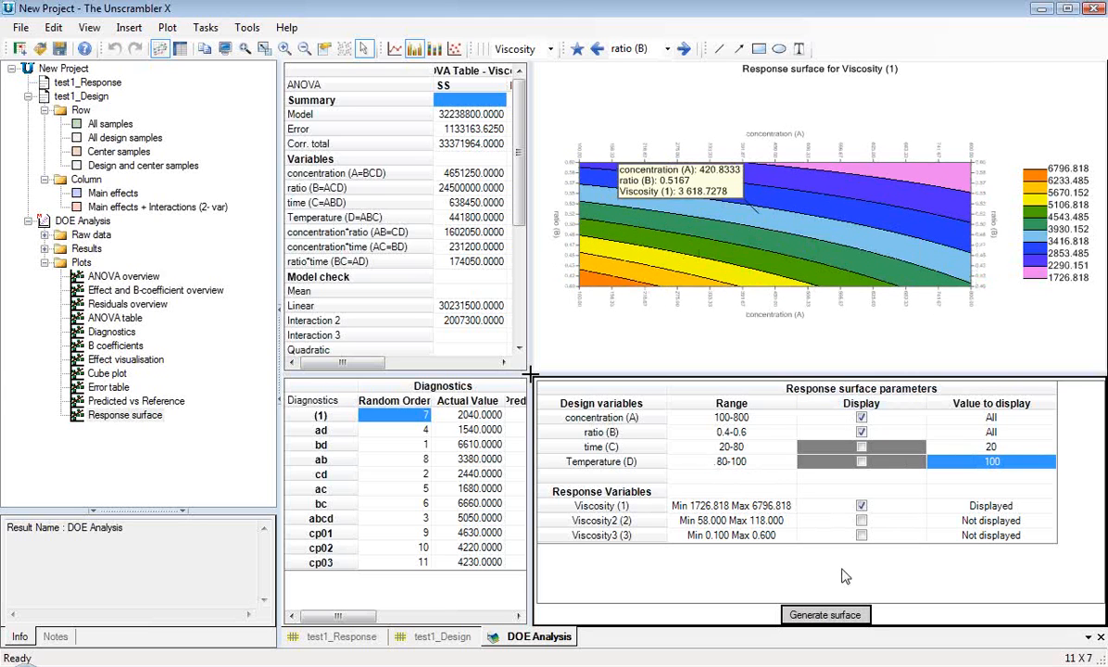
Generate the response surface for Viscosity2 instead of Viscosity.
click(861, 520)
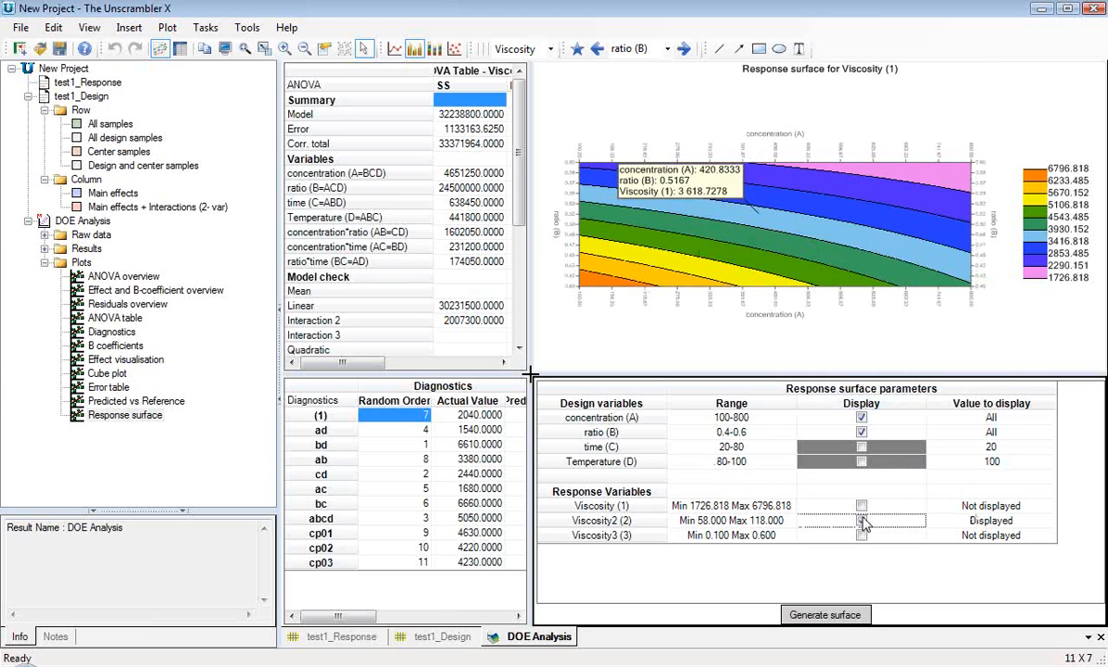
click(824, 615)
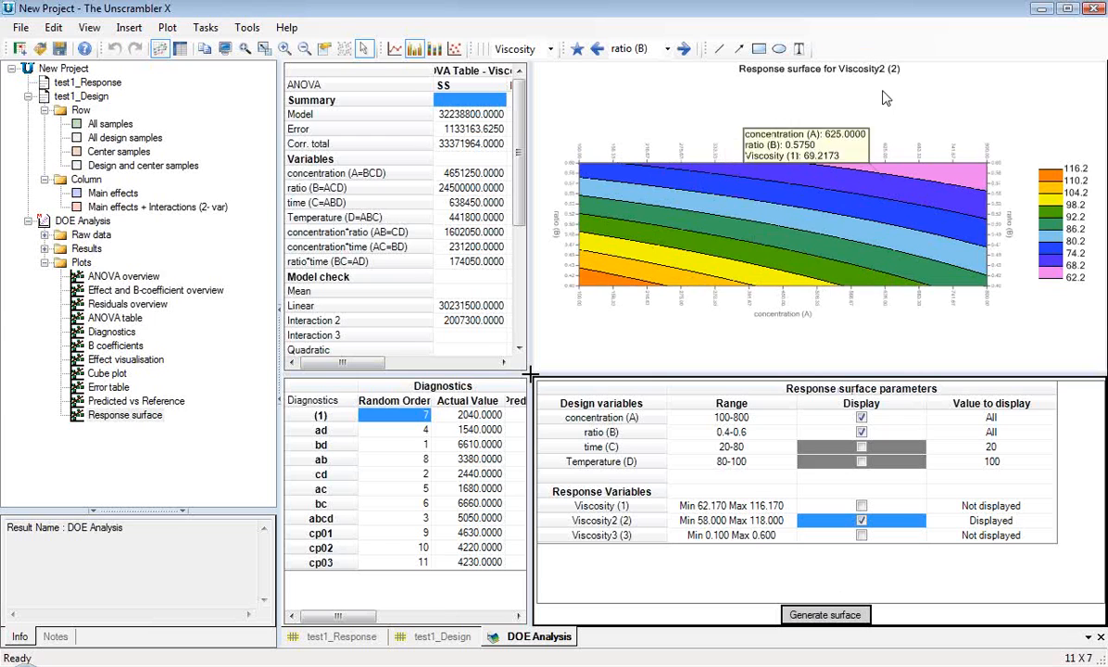
mouse_move(880, 282)
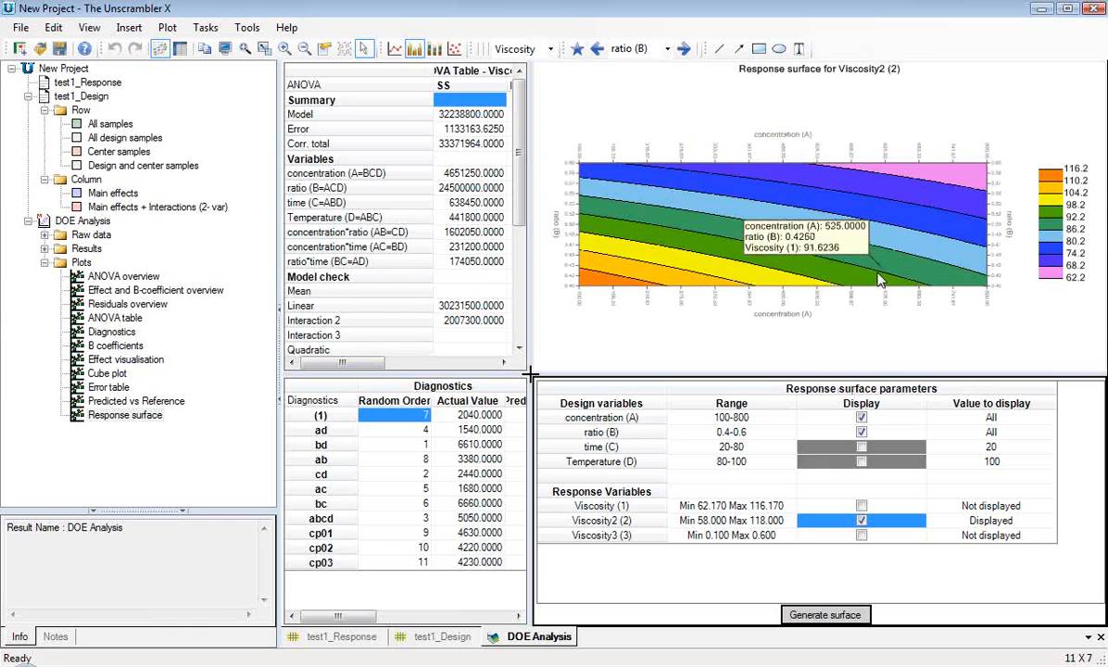
Open test1_Design for modification and change its goal to Optimization.
click(206, 28)
click(246, 28)
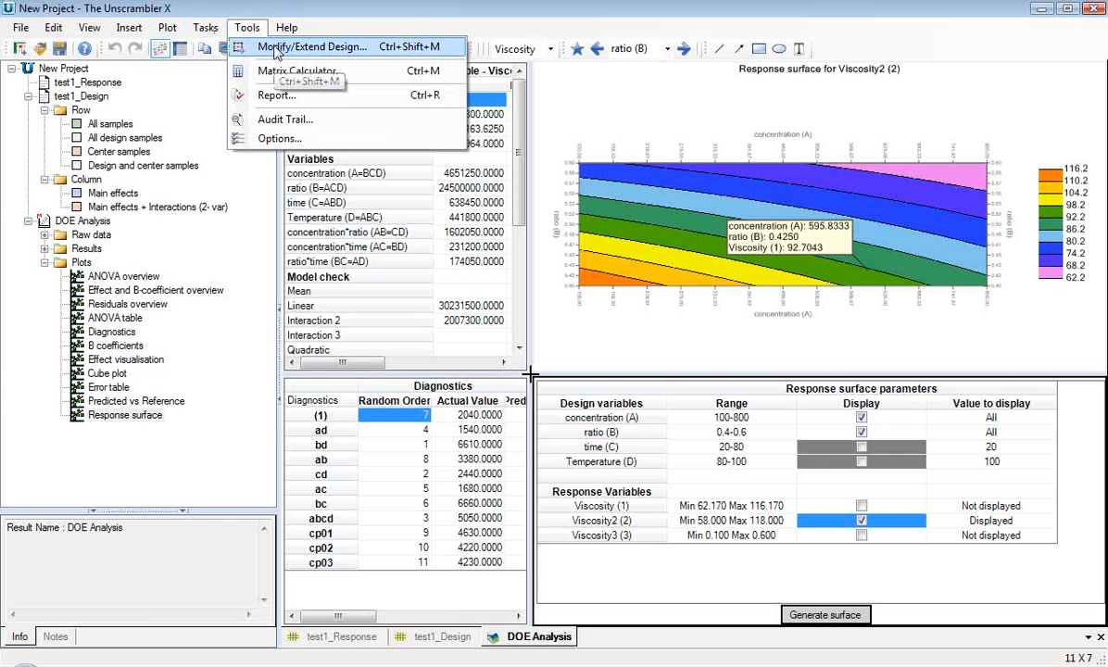
click(275, 48)
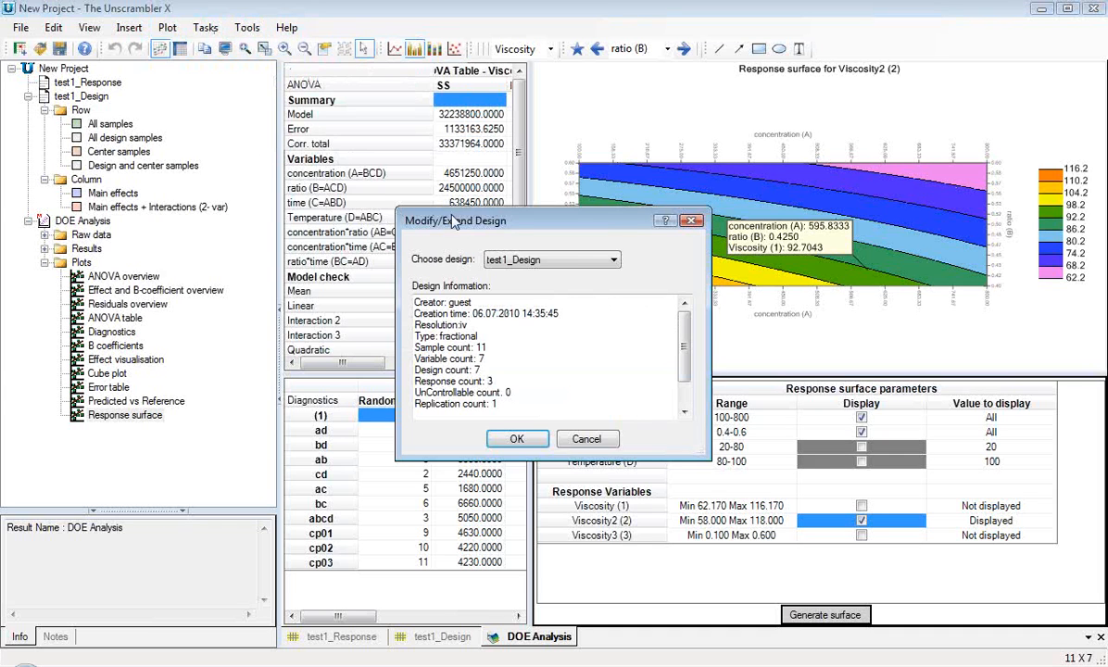
click(517, 441)
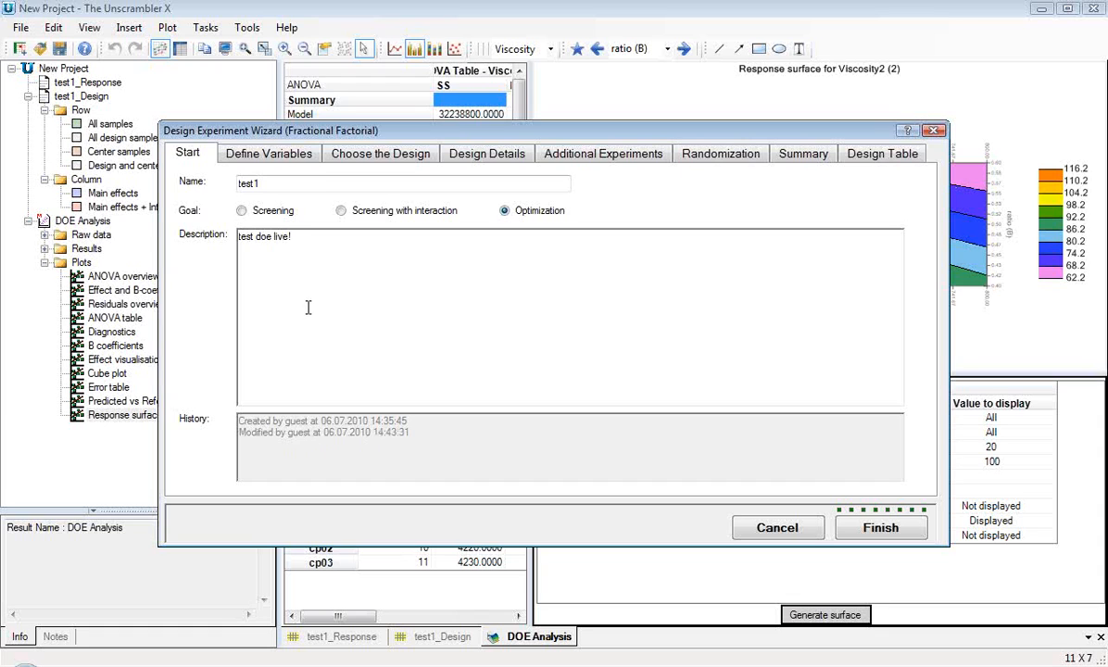
Delete the time and Temperature design variables, keeping concentration, ratio and the three viscosity responses.
click(269, 155)
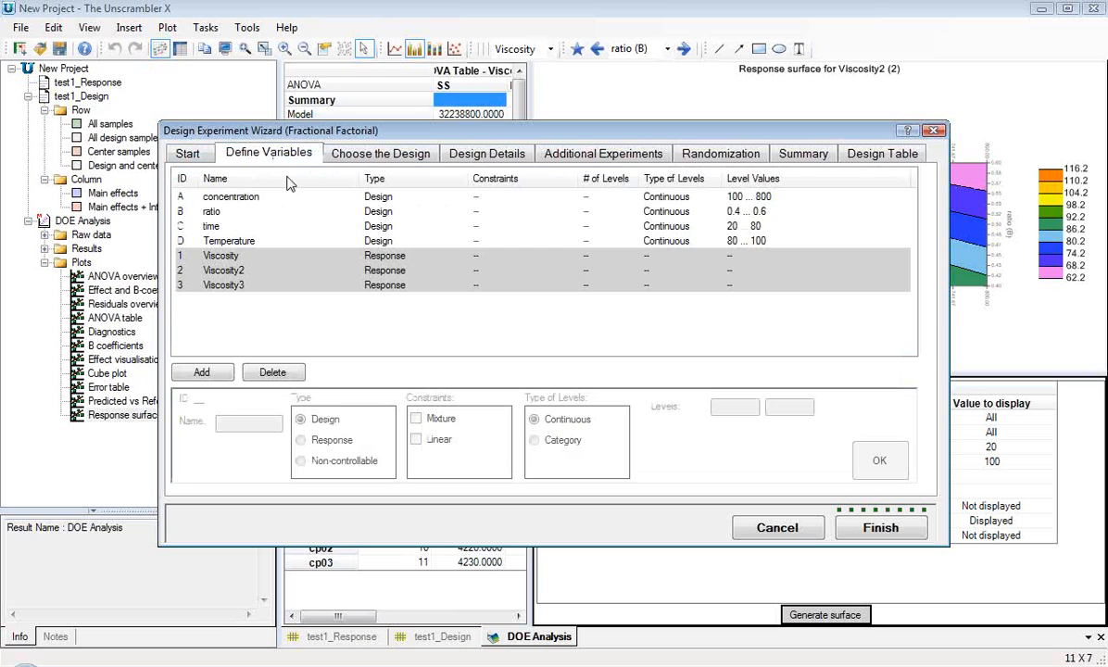
click(326, 240)
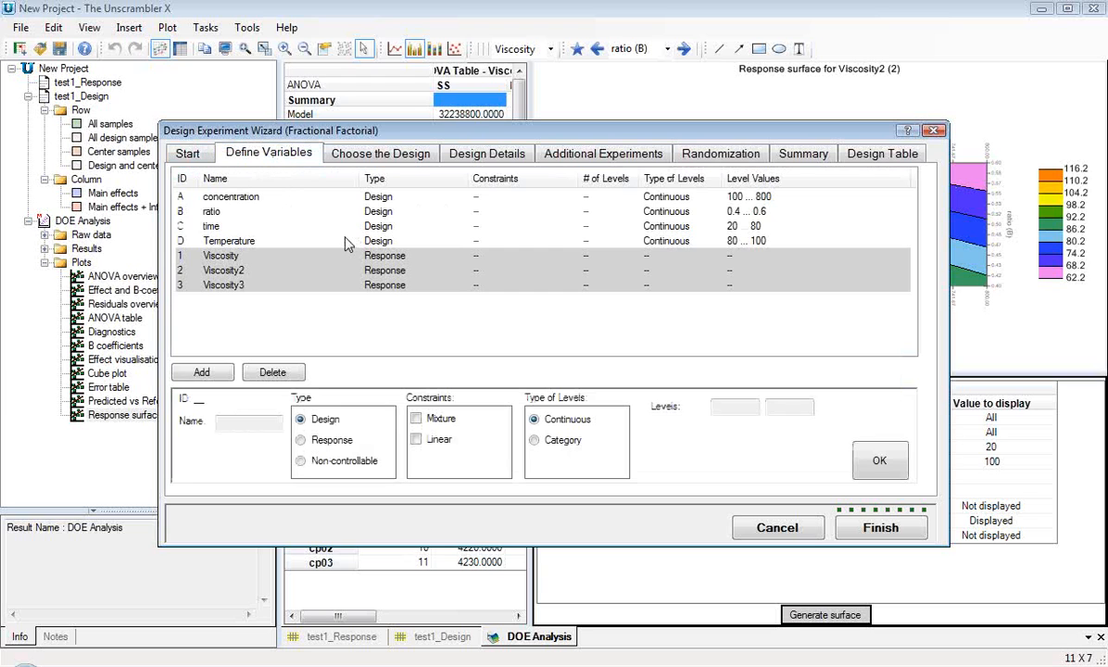
click(272, 371)
click(273, 371)
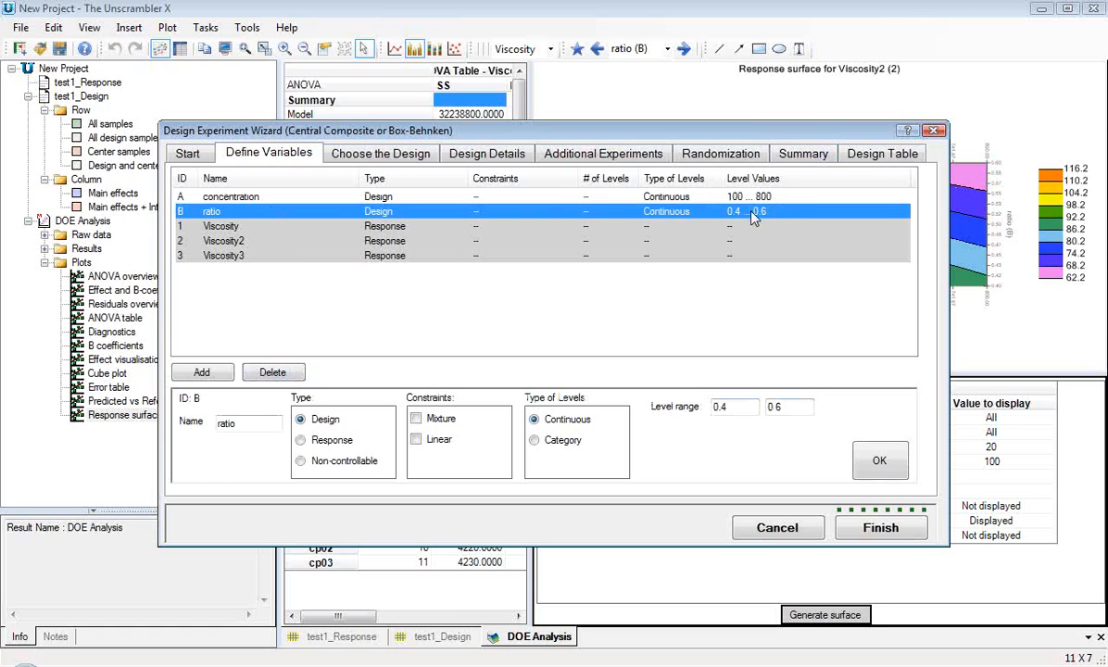
Keep the optimization design with the Circumscribed (CCC) central composite type and re-randomize its experiments.
click(394, 160)
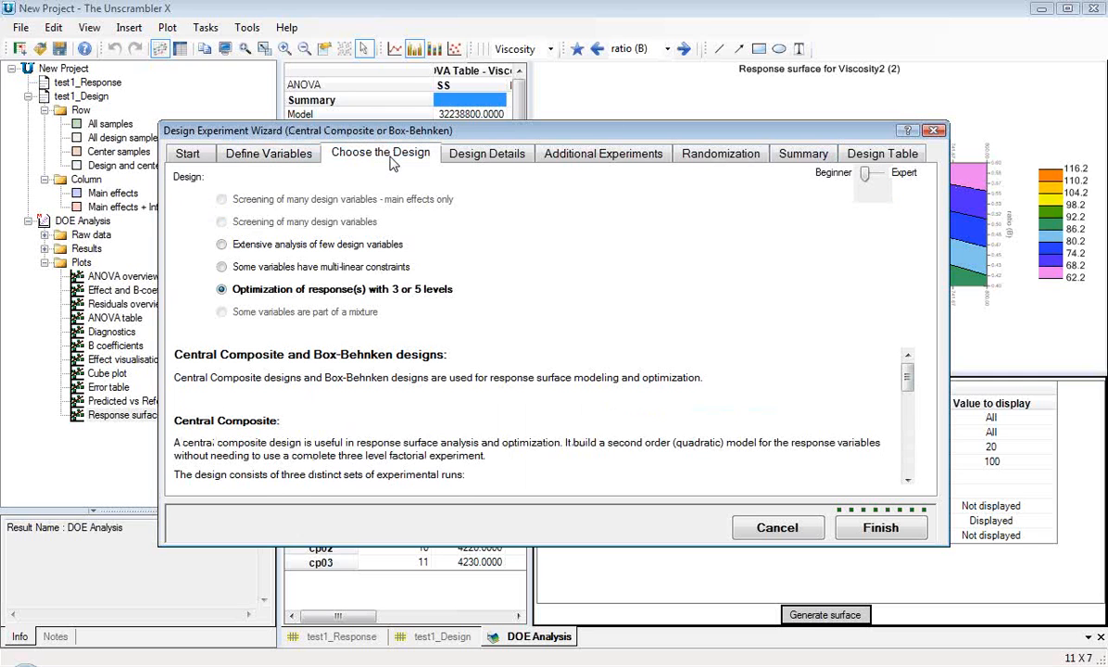
click(488, 159)
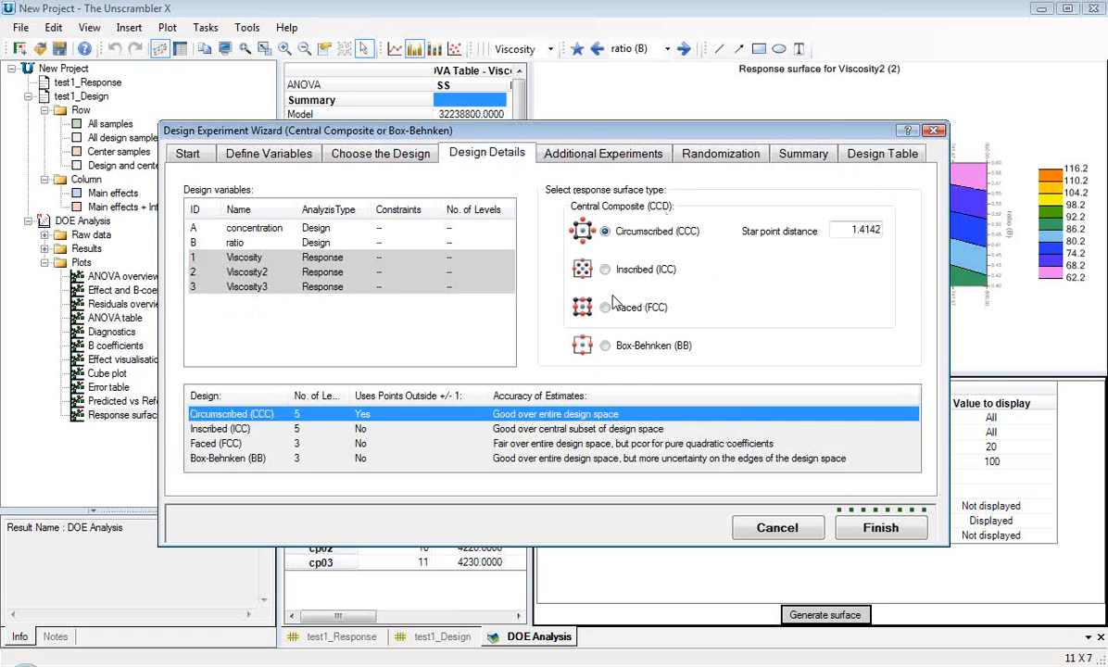
click(611, 157)
click(739, 159)
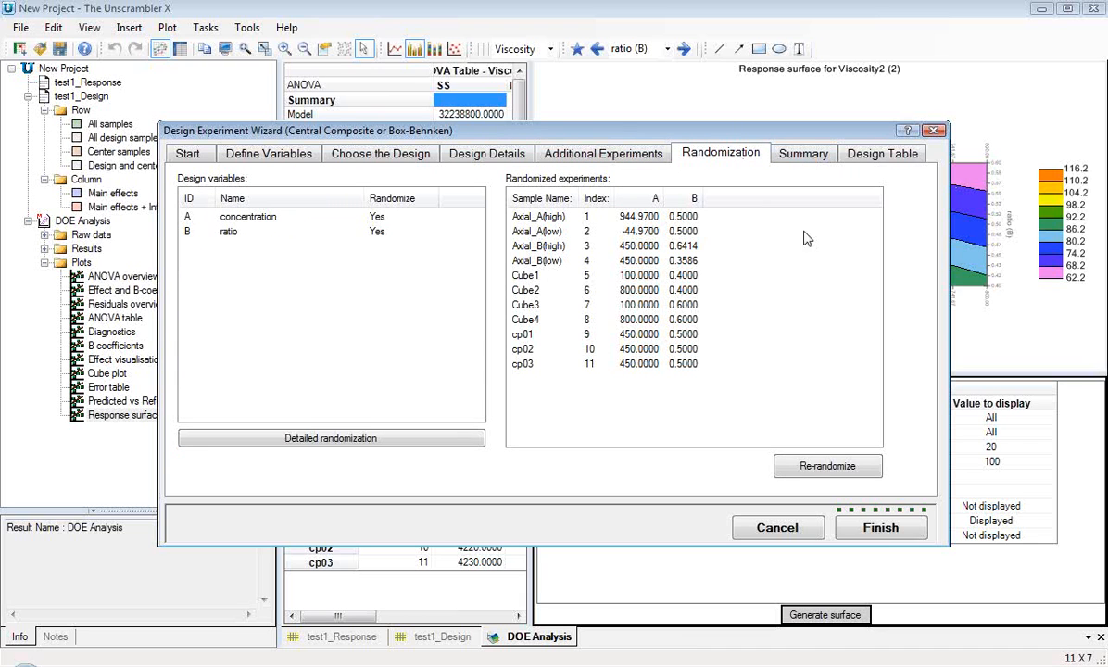
click(815, 468)
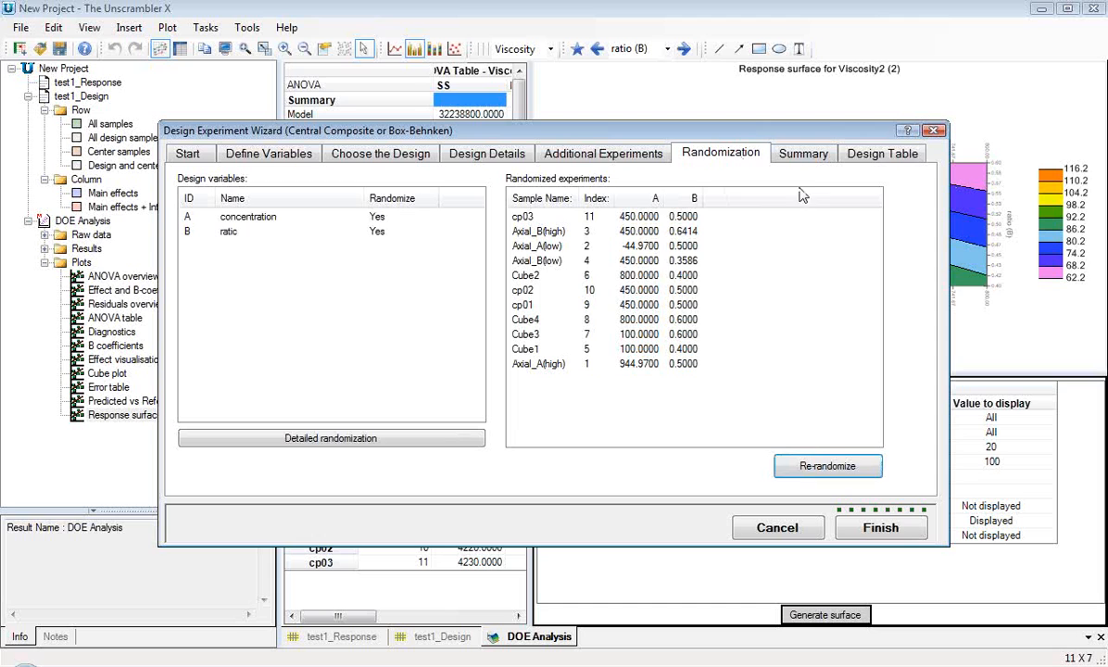
Show the design table in standard order with actual values and finish the modified design.
click(804, 160)
click(882, 155)
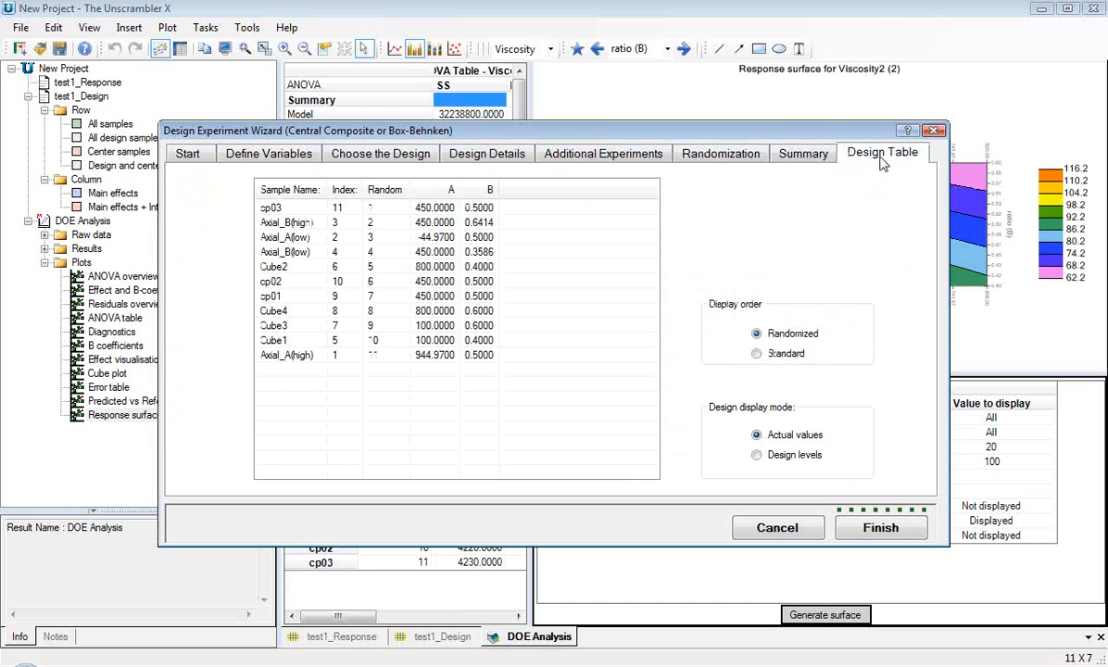
click(758, 354)
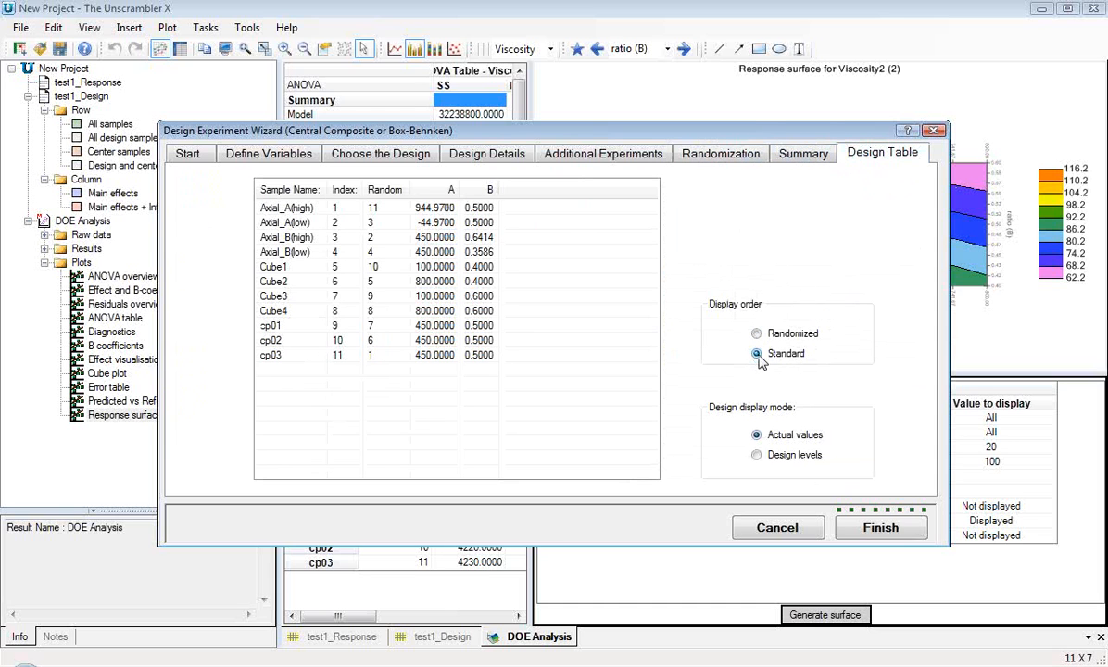
click(885, 530)
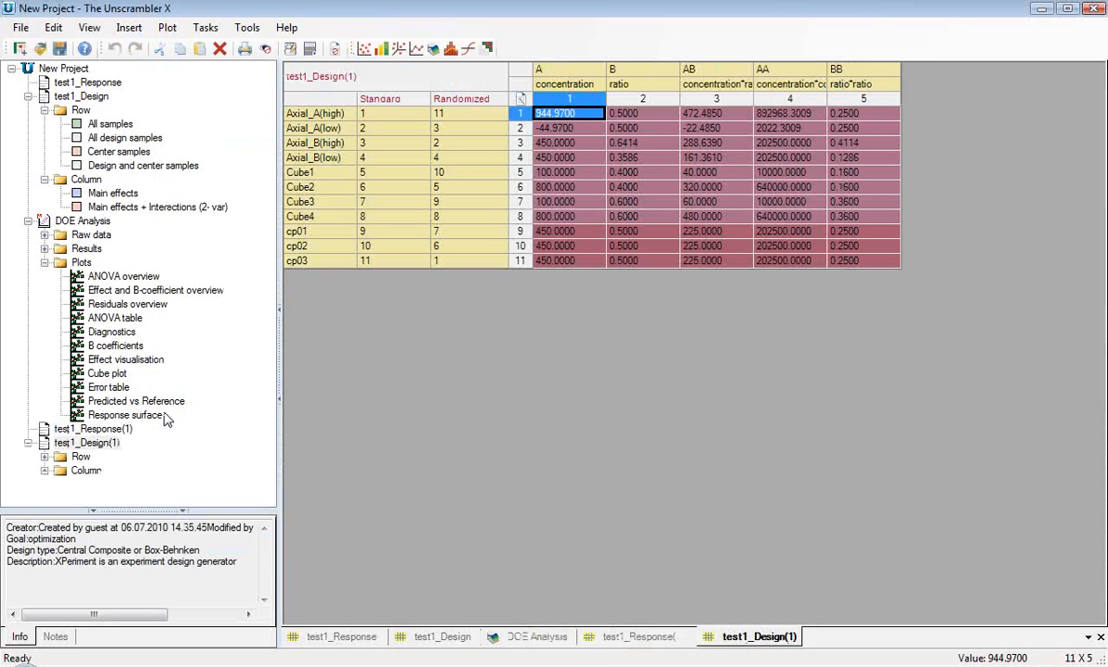
Check the test1_Response(1) table and import columns 3-5, rows 1-11, from Sheet1 of the Excel file Optimization_Paint.xls.
click(92, 429)
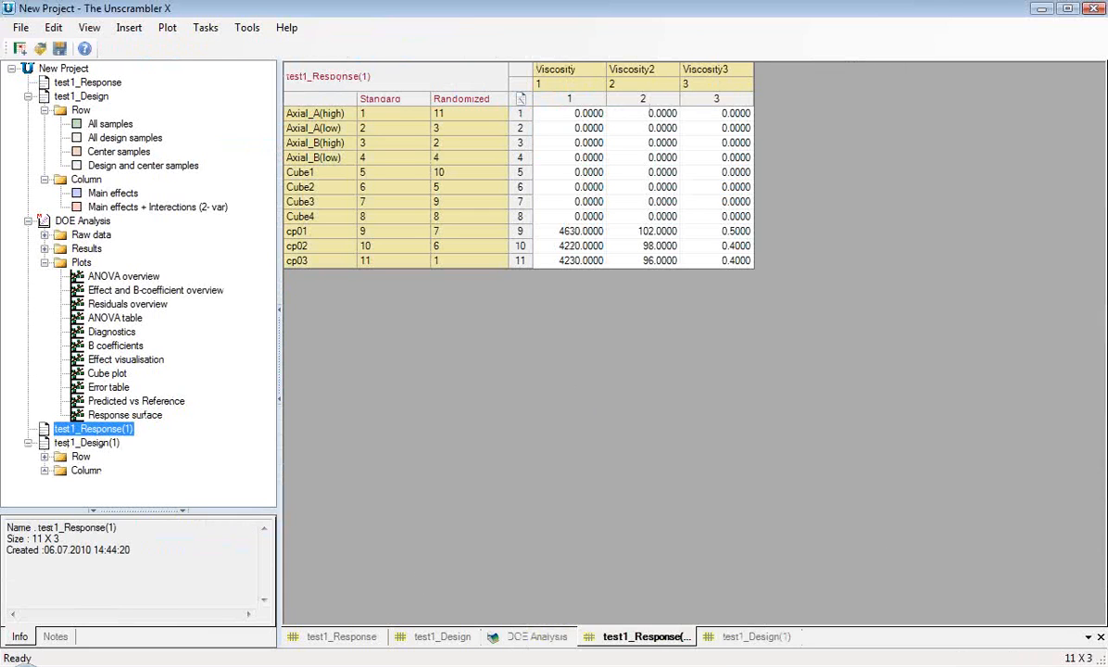
click(20, 27)
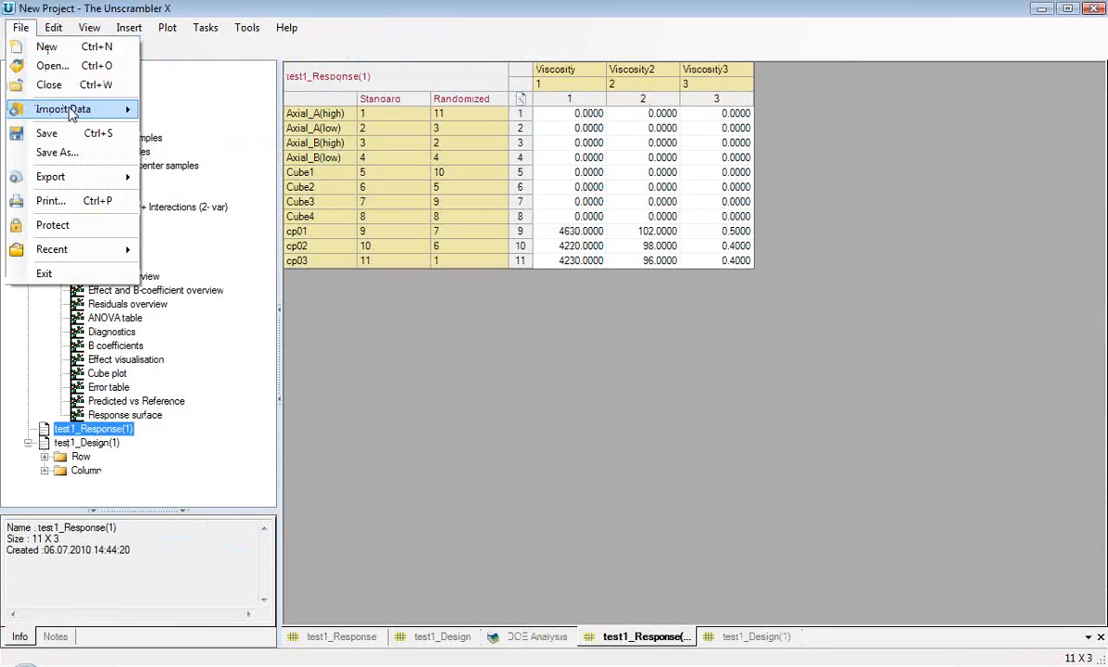
mouse_move(70, 111)
click(213, 168)
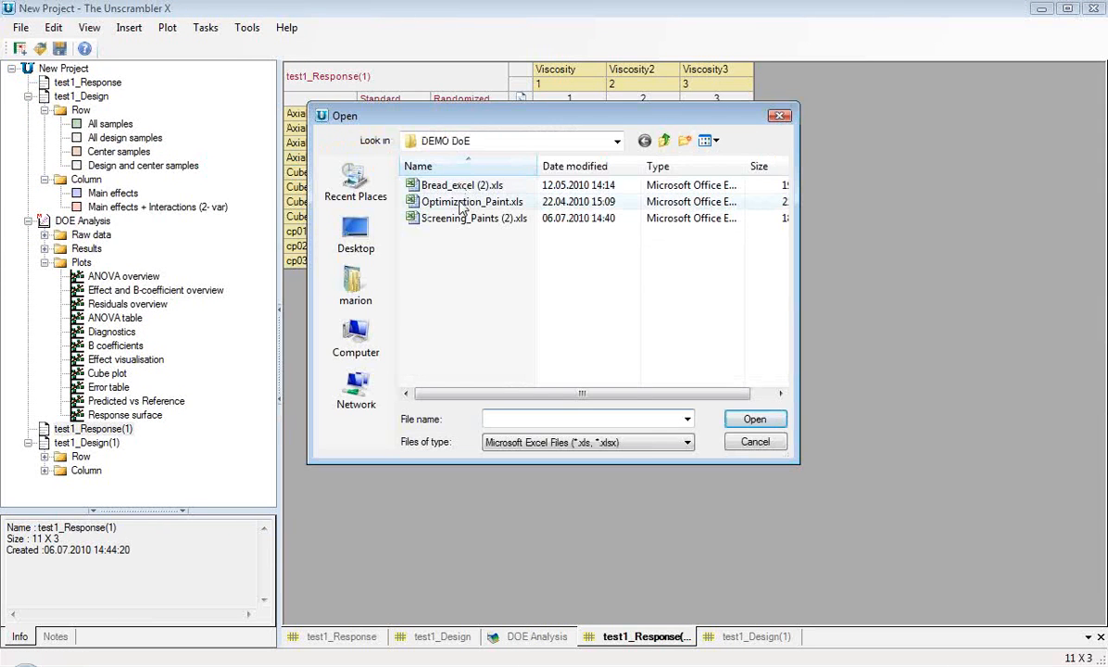
double_click(467, 202)
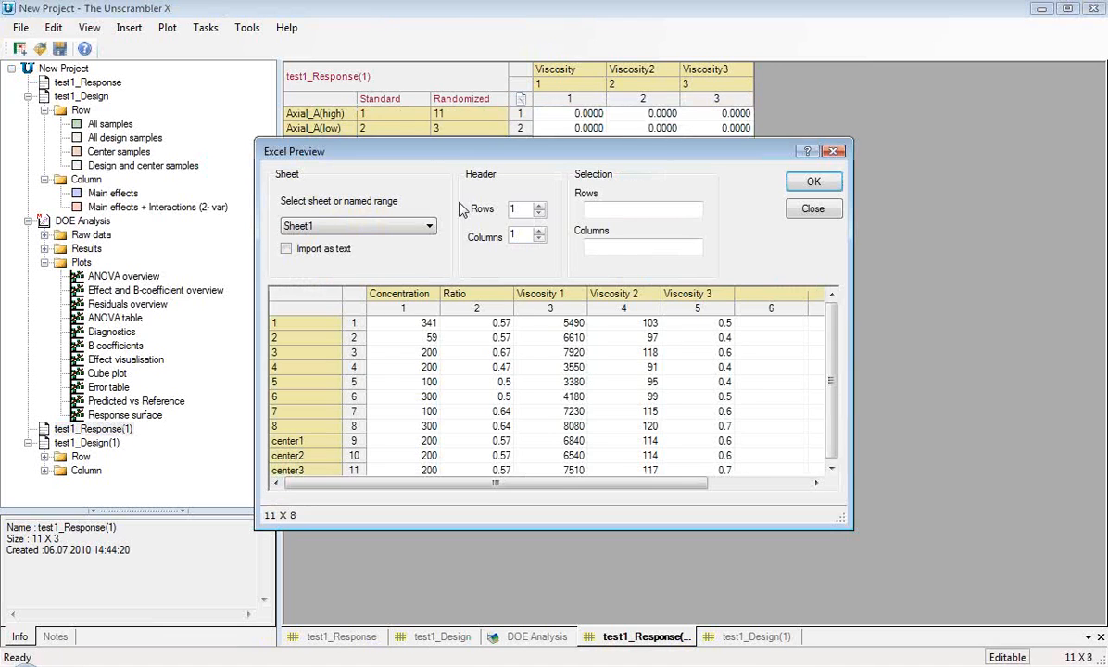
drag(550, 306, 683, 330)
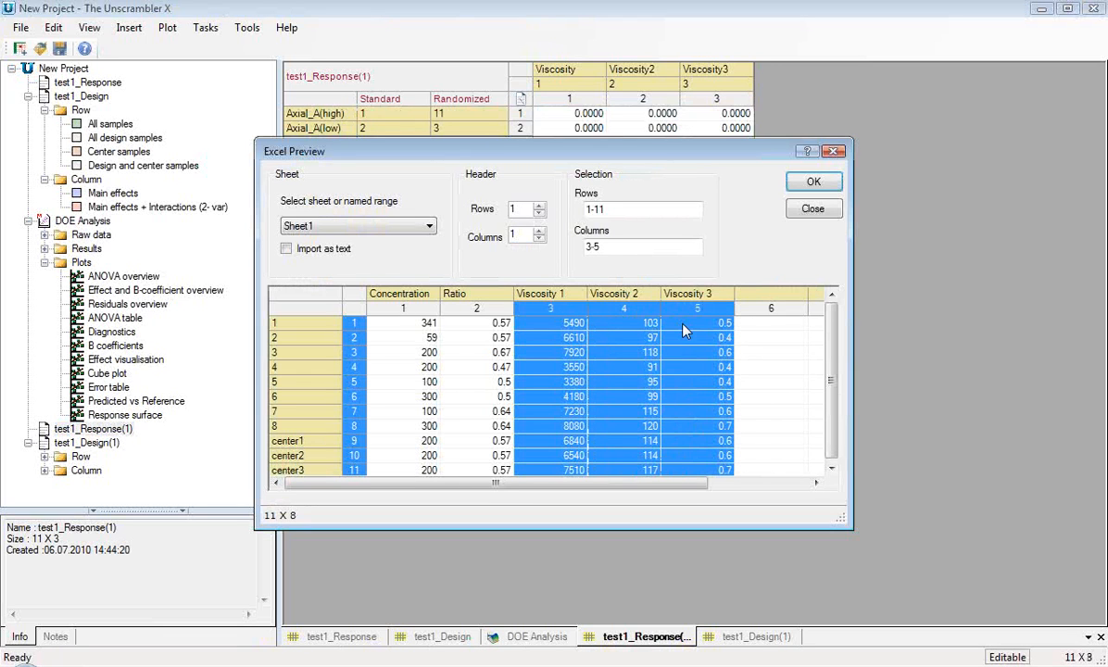
click(813, 182)
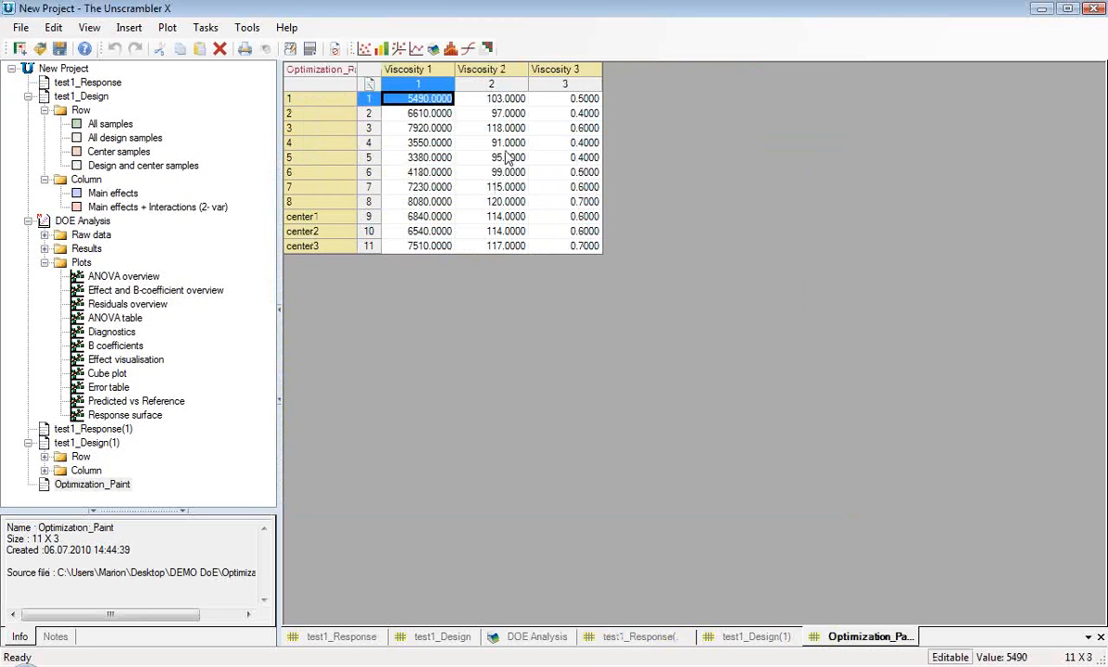
Copy all three viscosity columns from the Optimization_Paint table into the response columns of test1_Response(1).
drag(409, 80, 547, 103)
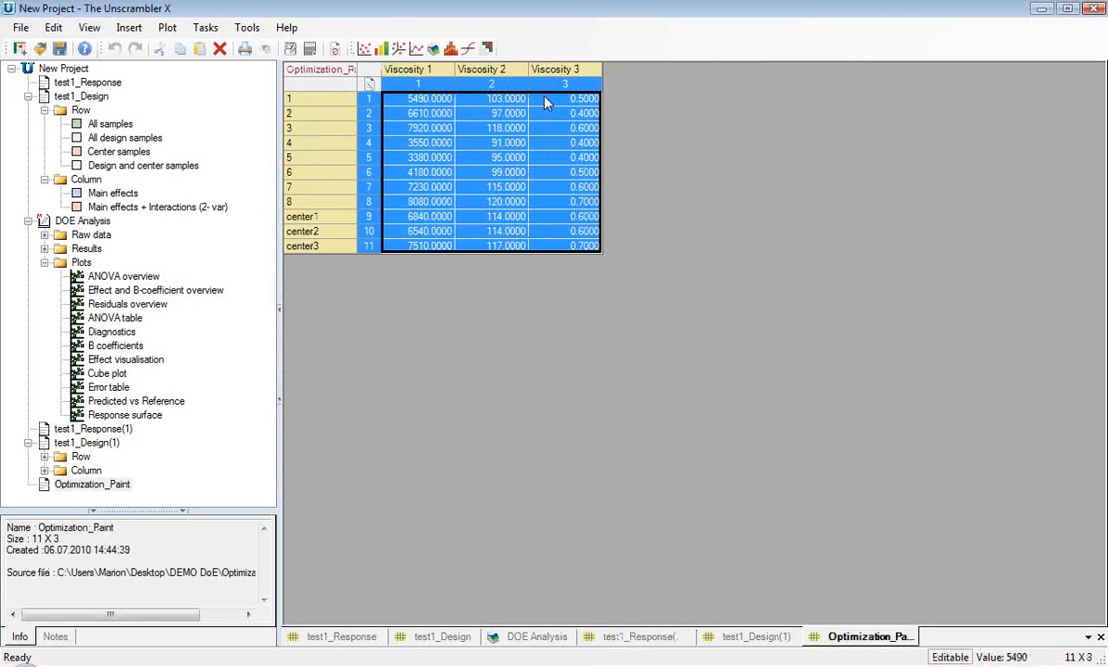
click(88, 430)
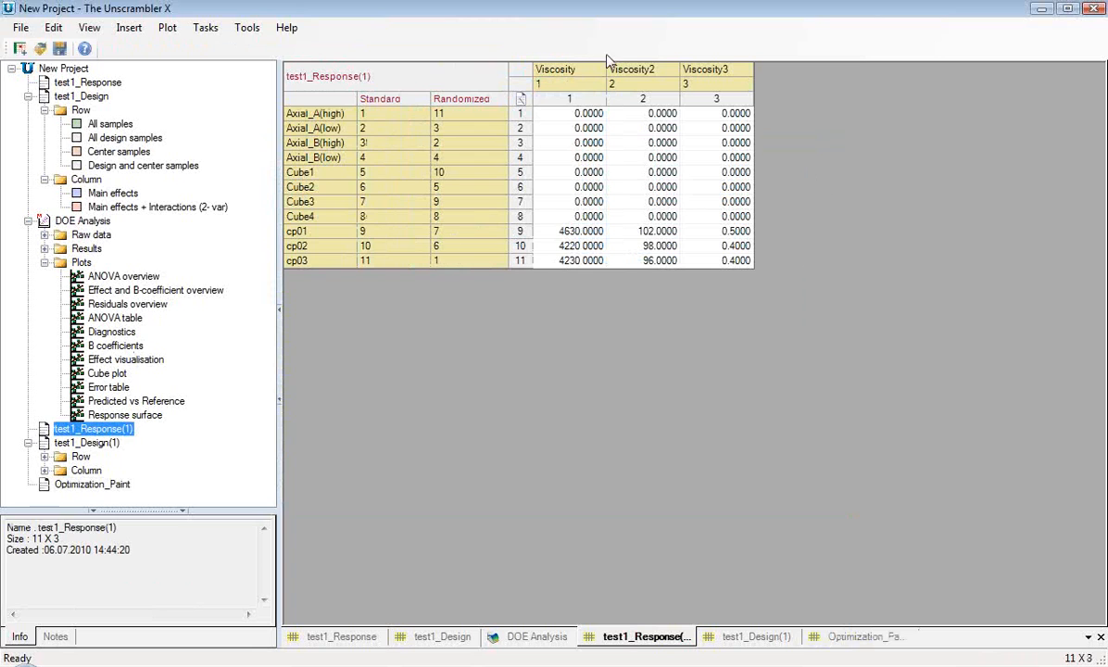
click(581, 99)
text(5490.0000	103.0000	0.5000 6610.0000	97.0000	0.4000 7920.0000	118.0000	0.6000 3550.0000	91.0000	0.4000 3380.0000	95.0000	0.4000 4180.0000	99.0000	0.5000 7230.0000	115.0000	0.6000 3080.0000	120.0000	0.7000 6840.0000	114.0000	0.6000 6540.0000	114.0000	0.6000 7510.0000	117.0000	0.7000)
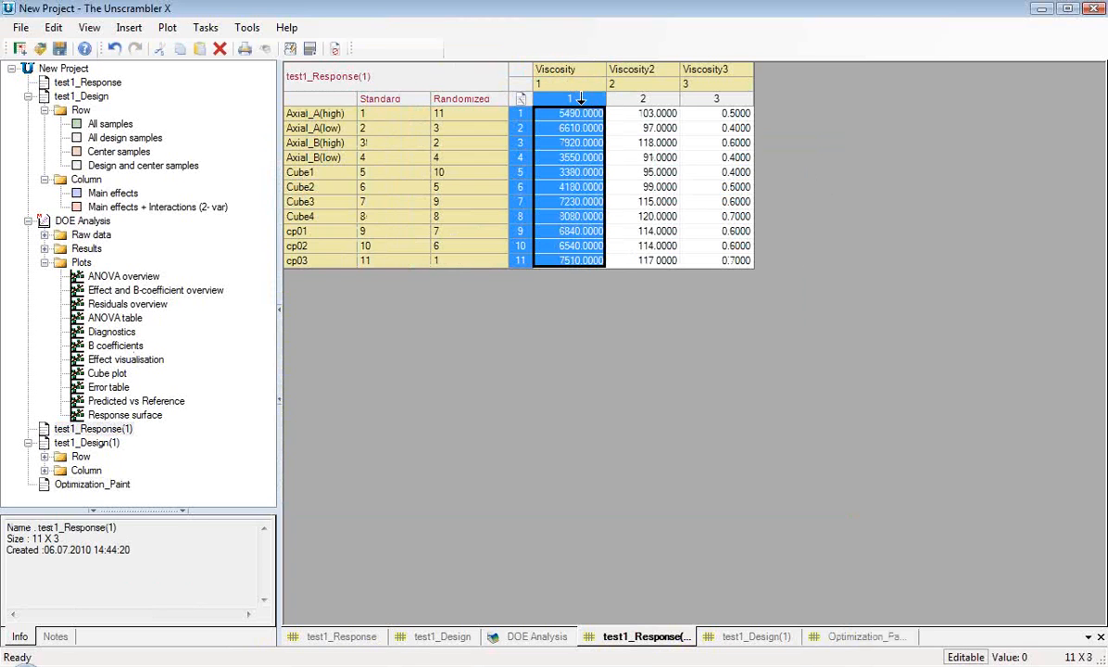
Analyze the test1_Design(1) matrix against test1_Response(1) with the Main effects + Interactions (2-var) + Quadratic model and open its plots.
click(88, 445)
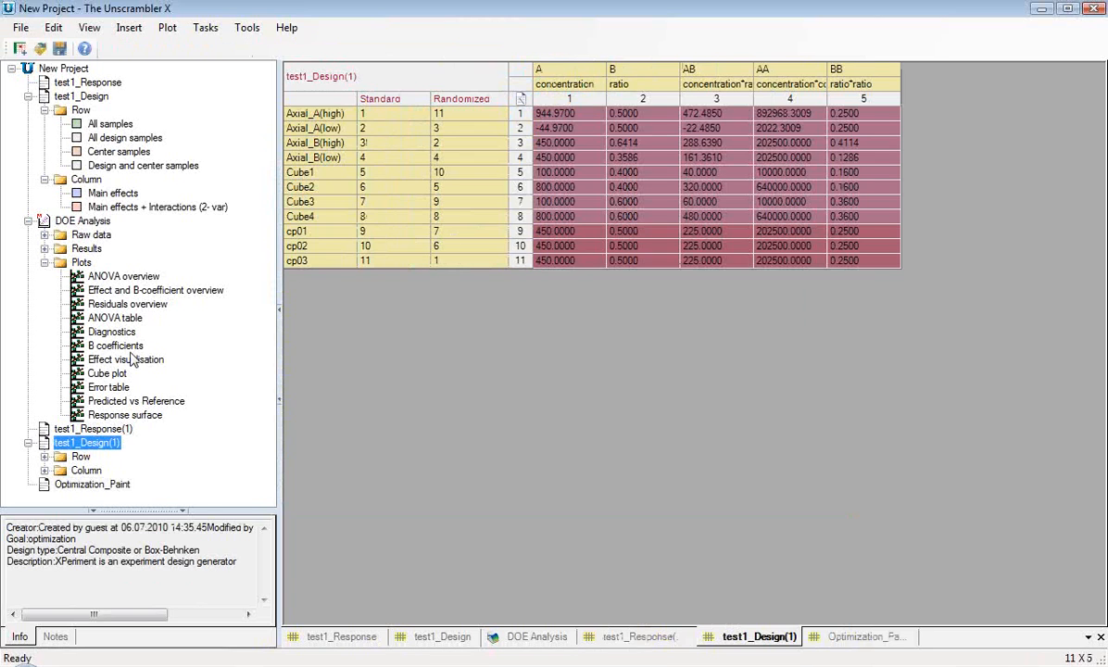
click(205, 31)
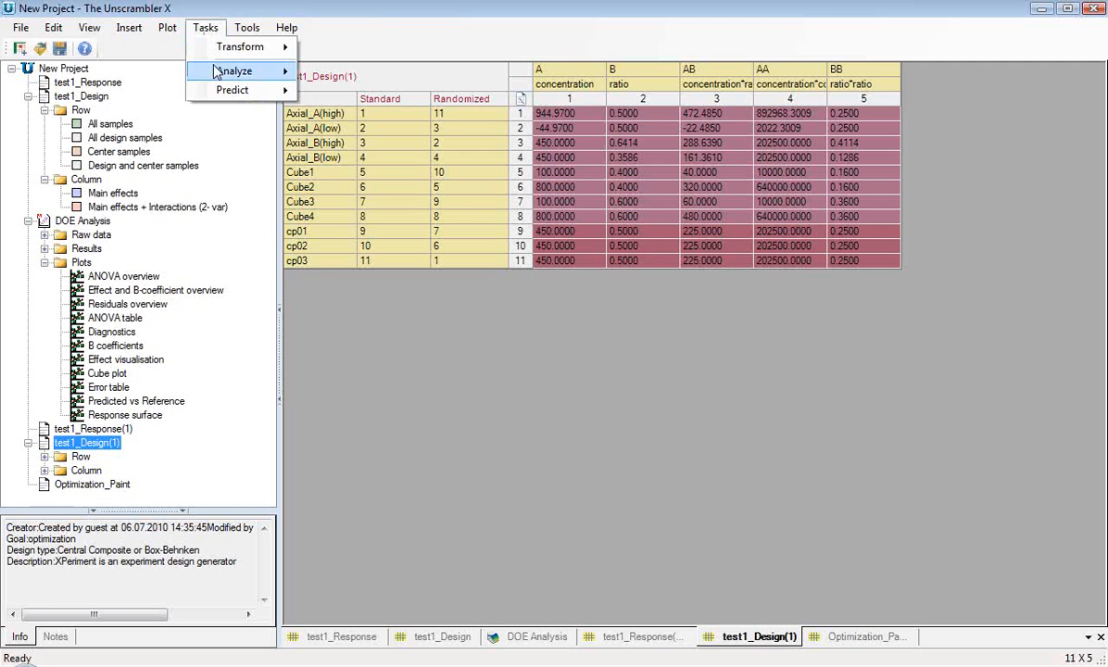
mouse_move(208, 72)
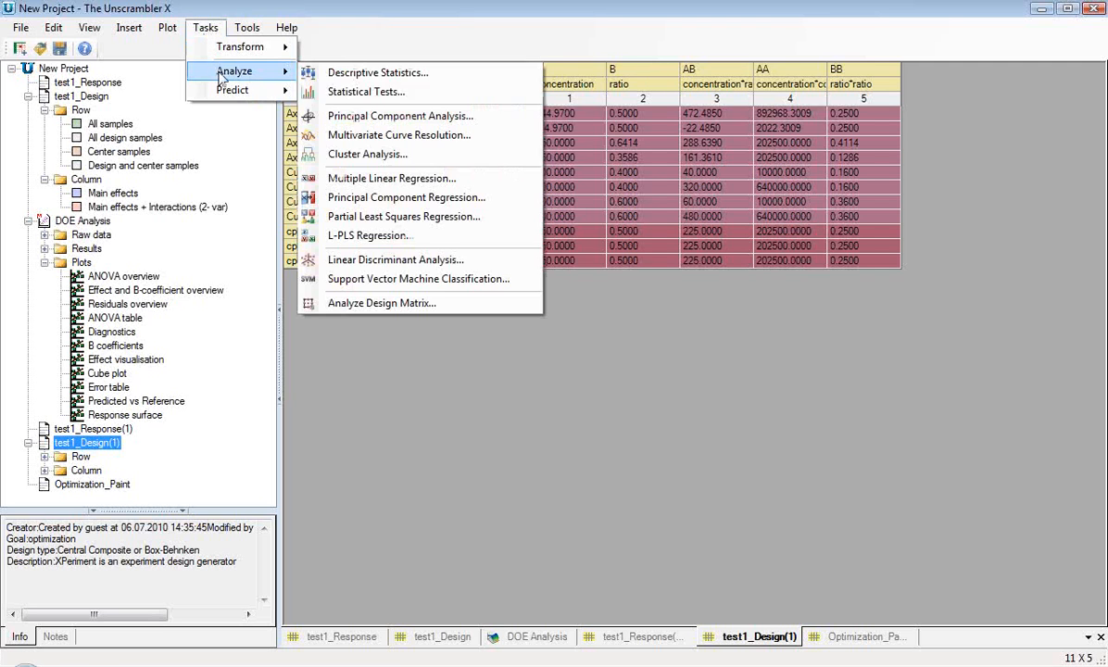
click(389, 304)
click(456, 157)
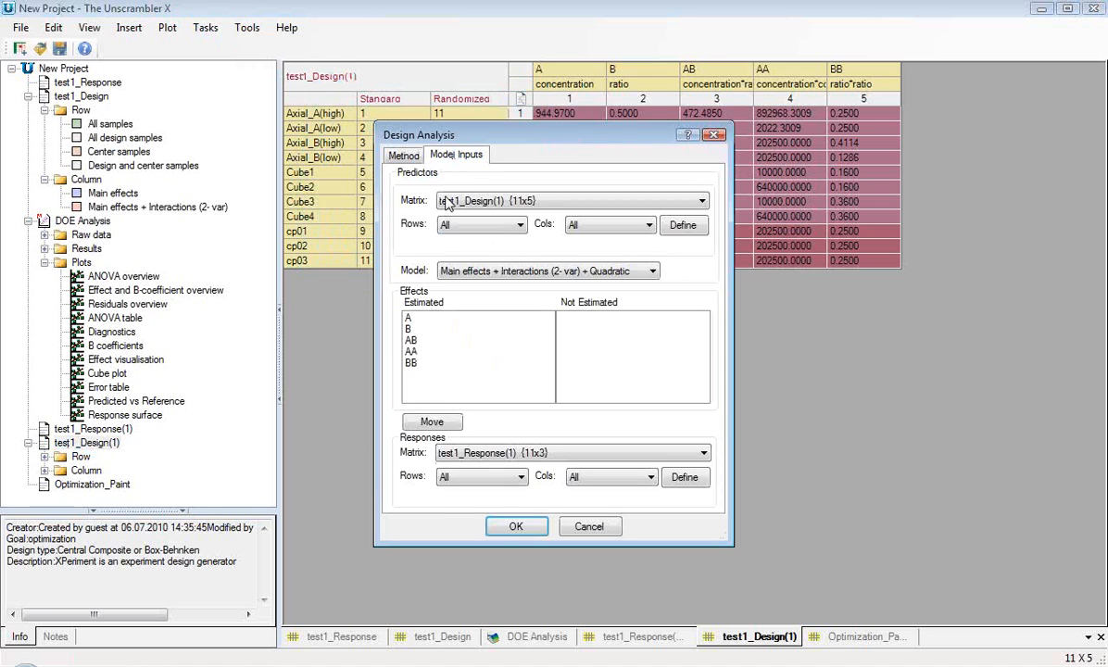
click(574, 271)
click(574, 272)
click(512, 528)
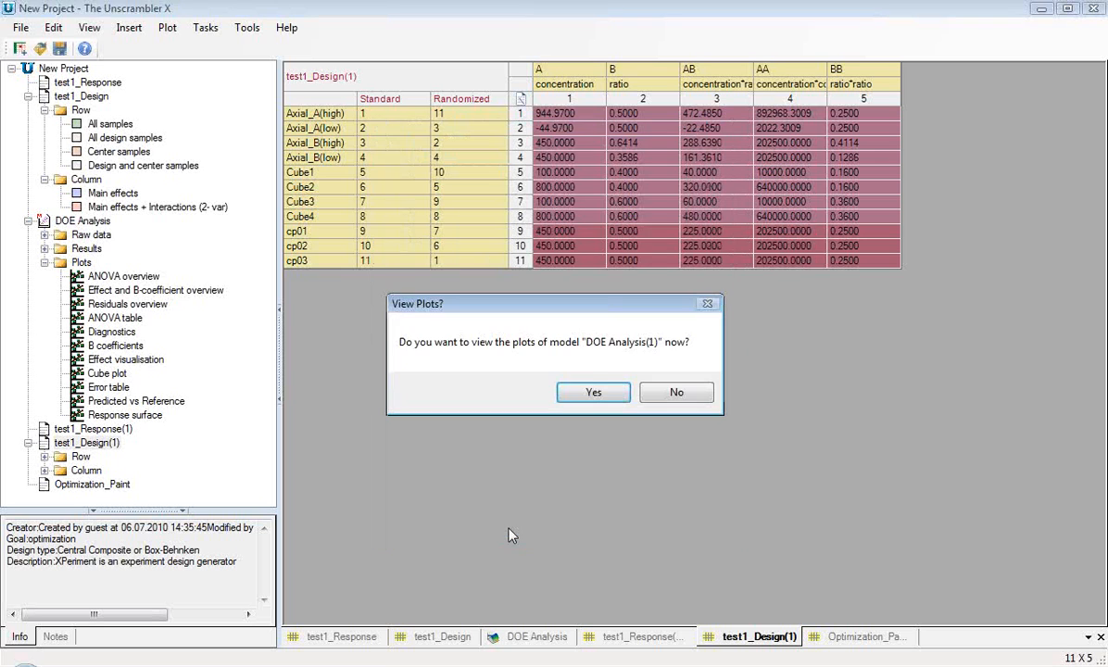
click(593, 390)
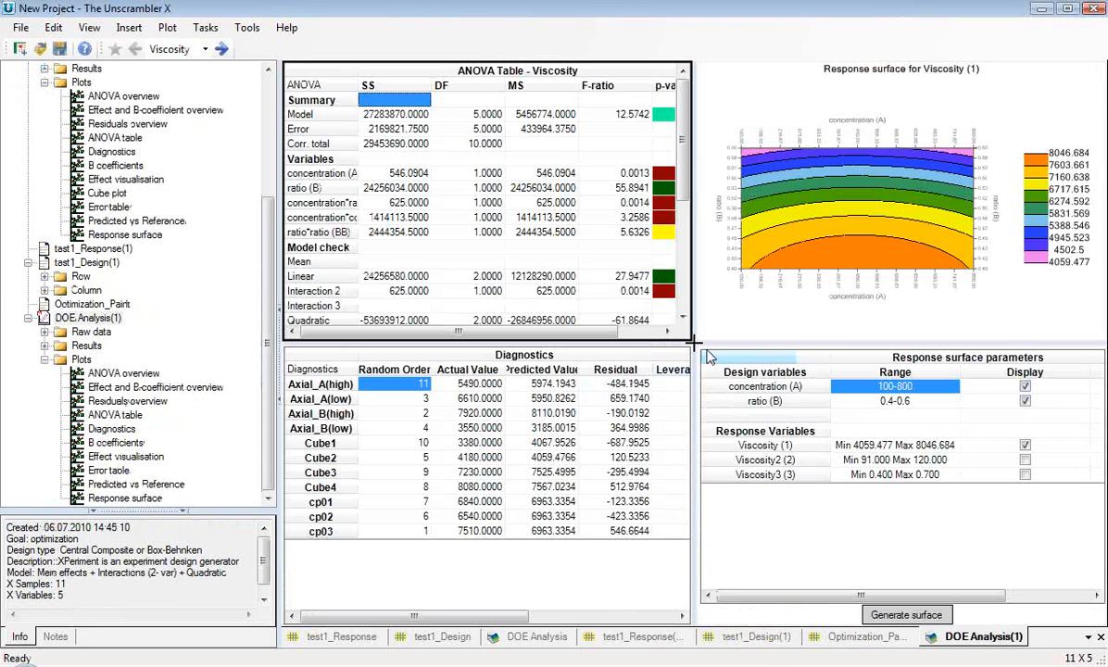
Enlarge the Viscosity ANOVA table pane, widen its first column to show full effect names, and examine the table down to the quality statistics.
drag(693, 344, 700, 351)
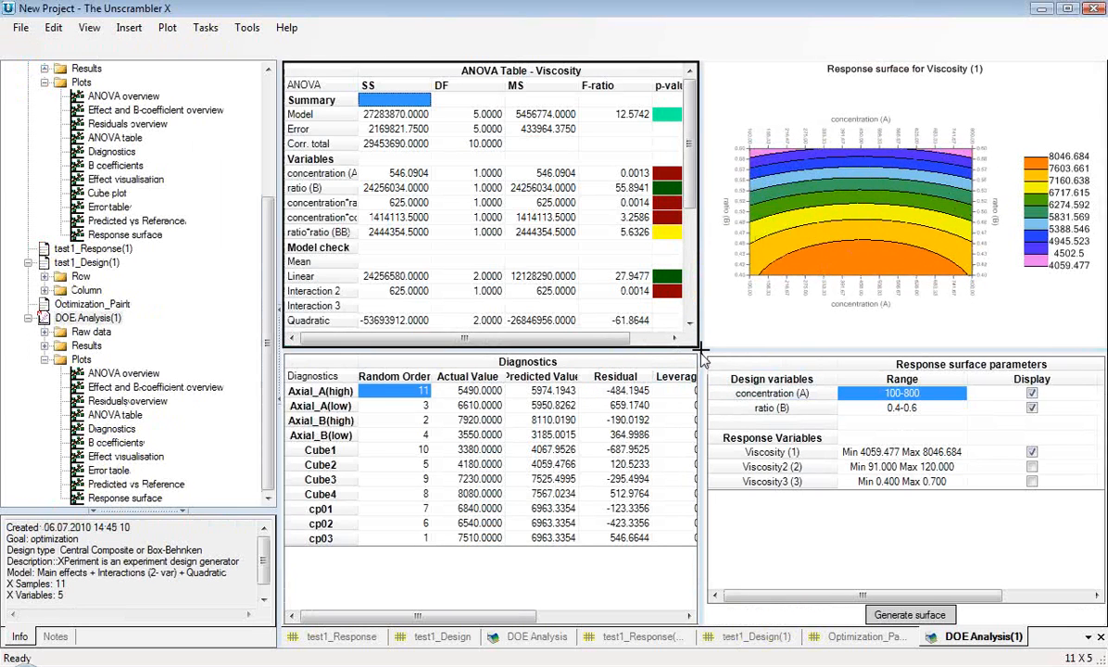
click(661, 349)
drag(704, 358, 802, 417)
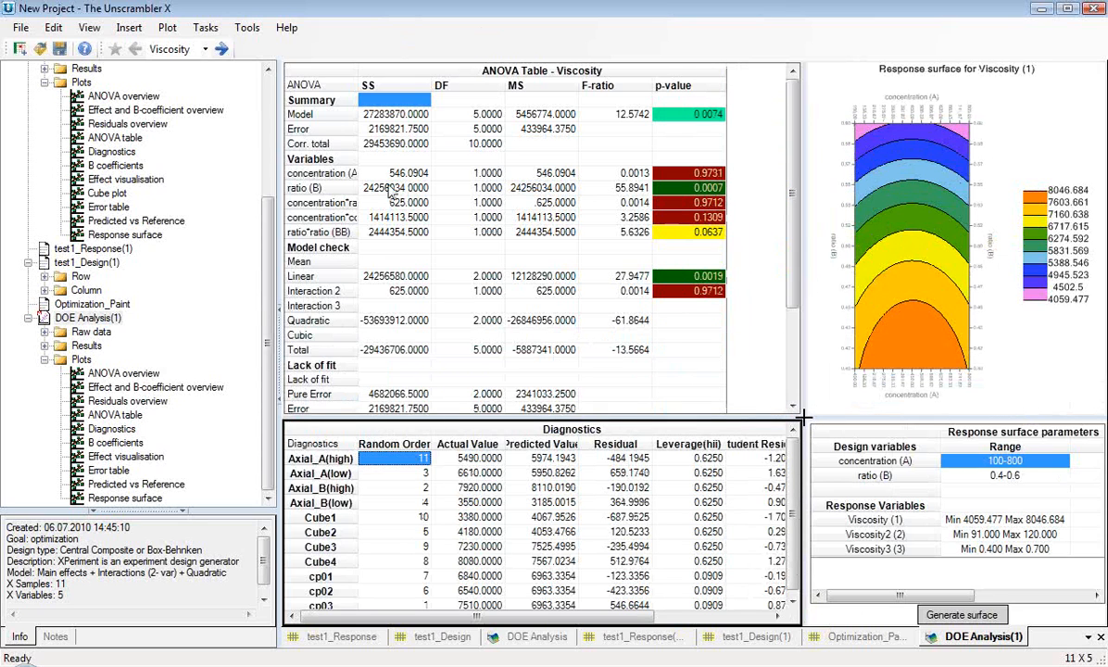
drag(358, 74, 446, 74)
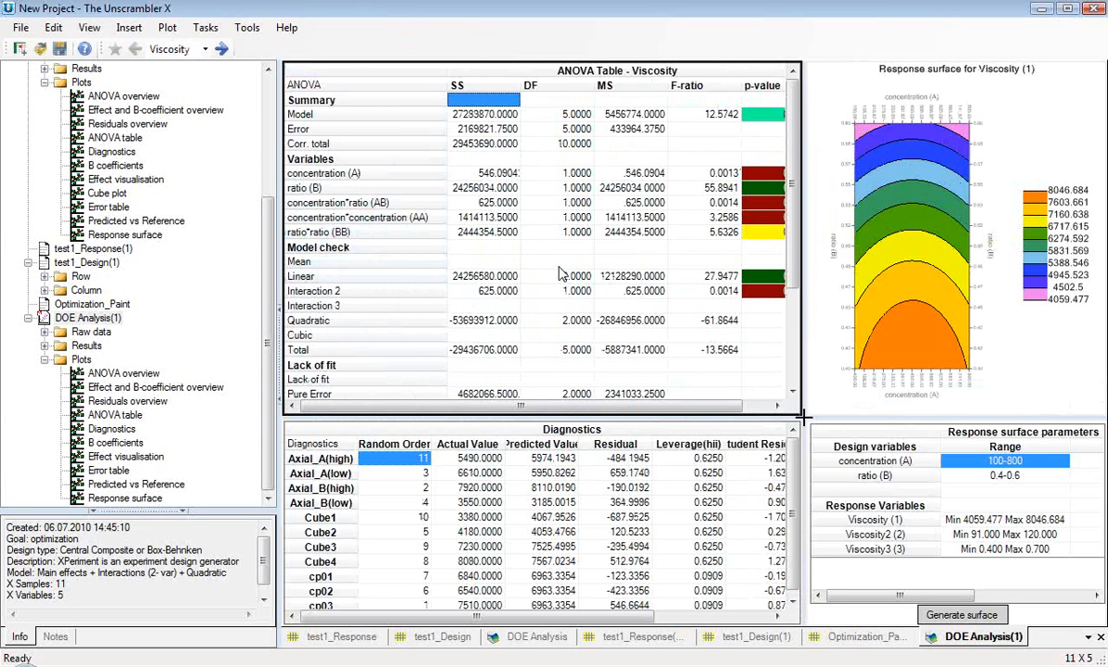
scroll(794, 276, down, 2)
scroll(793, 276, down, 2)
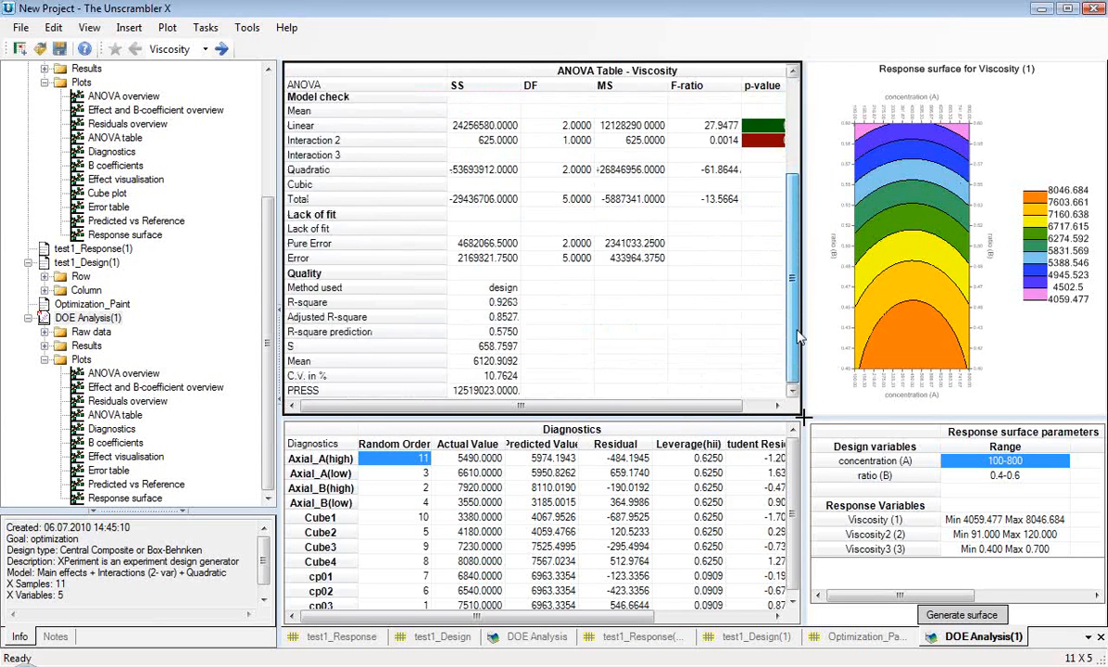
scroll(797, 222, up, 4)
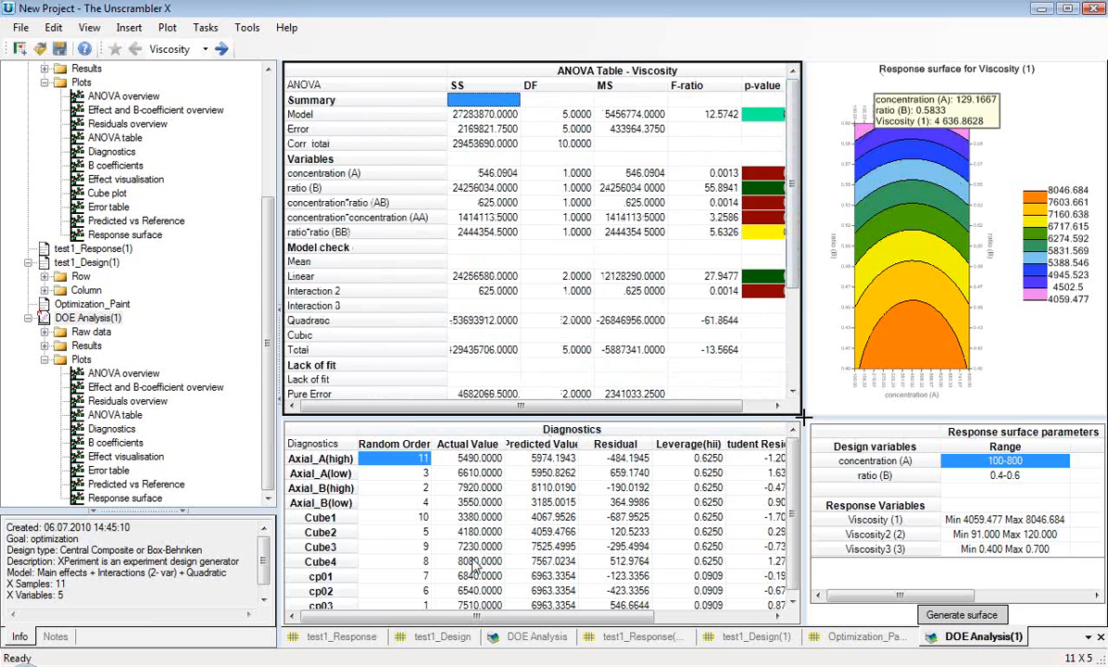
Switch to PowerPoint, present webinar-intro-DoE_module.pptx full screen from the Demo slide, and advance to the General Conclusions slide.
key(alt+Tab)
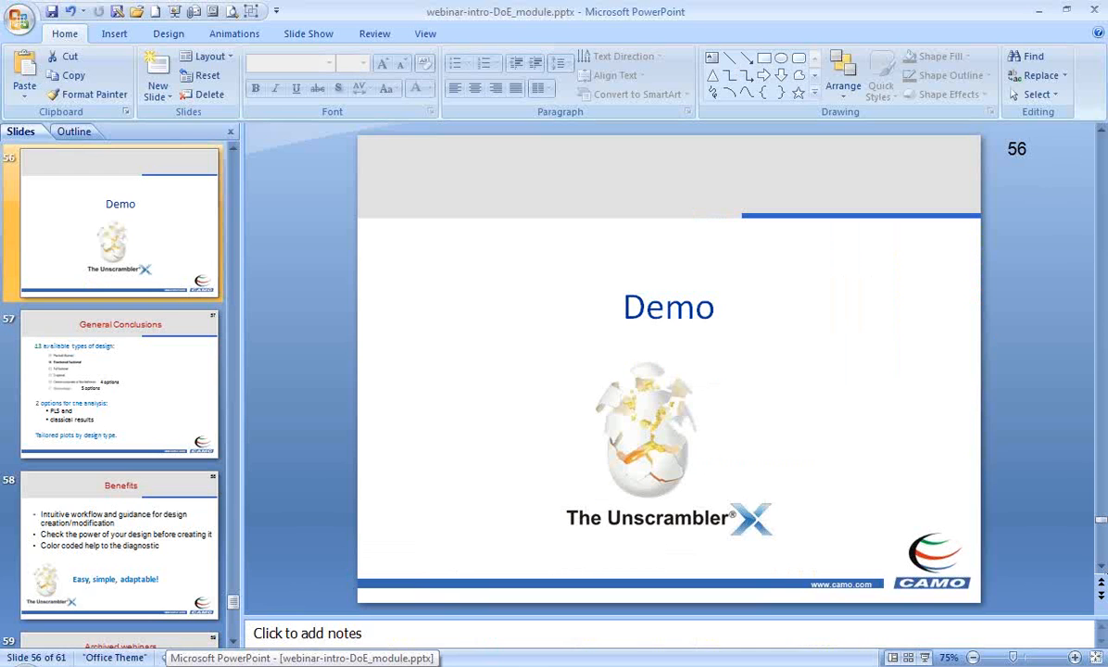
click(176, 13)
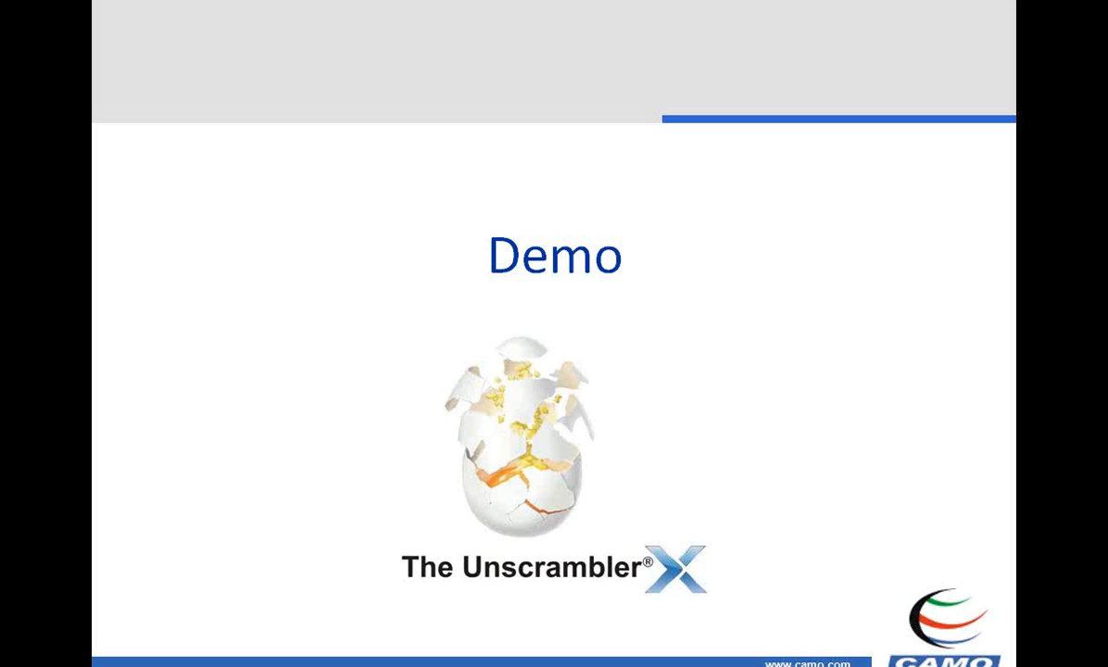
key(Right)
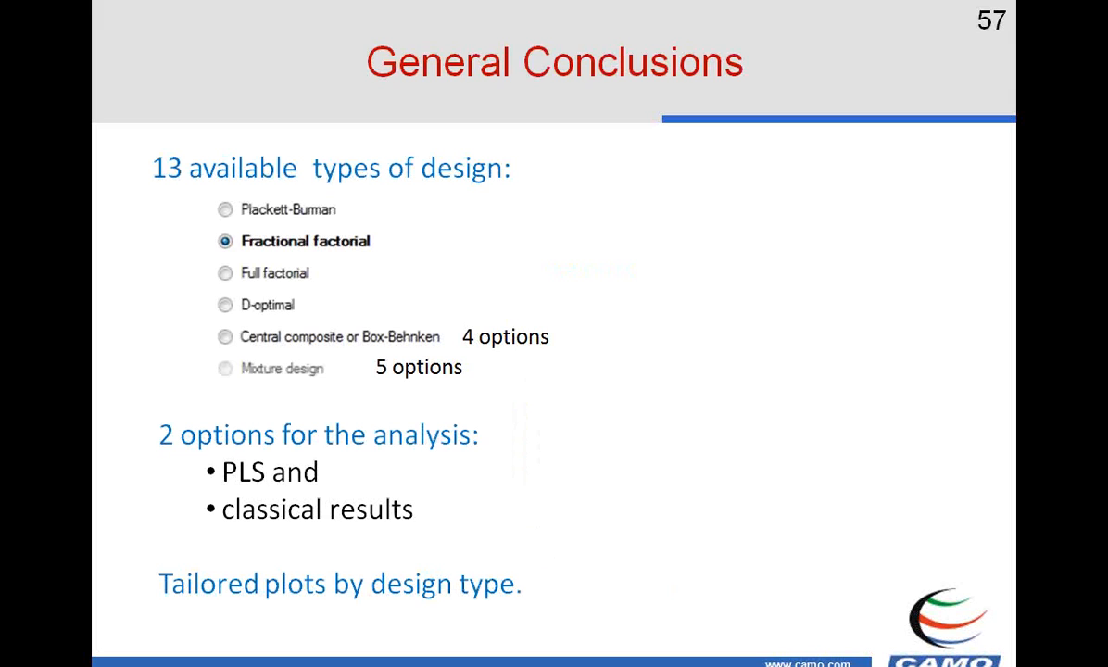